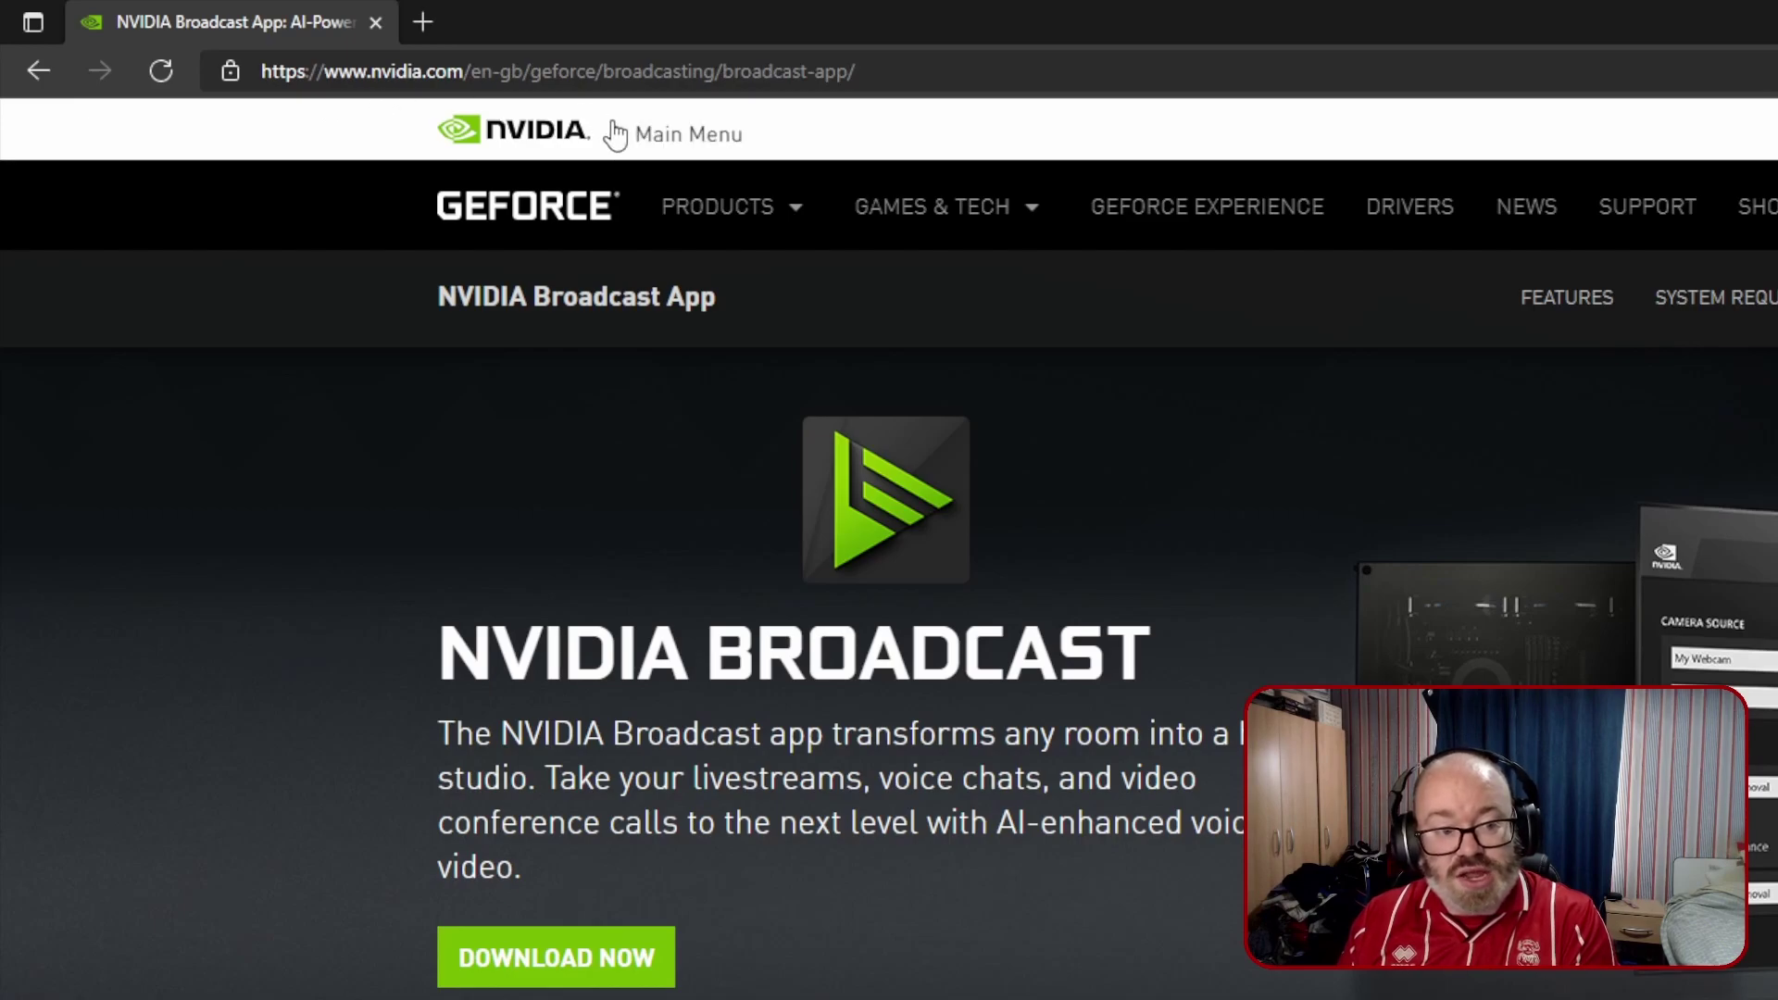
Step: Review the GPU entry in the system requirements on the NVIDIA Broadcast download page
{"action": "mouse_move", "coordinate": [715, 206]}
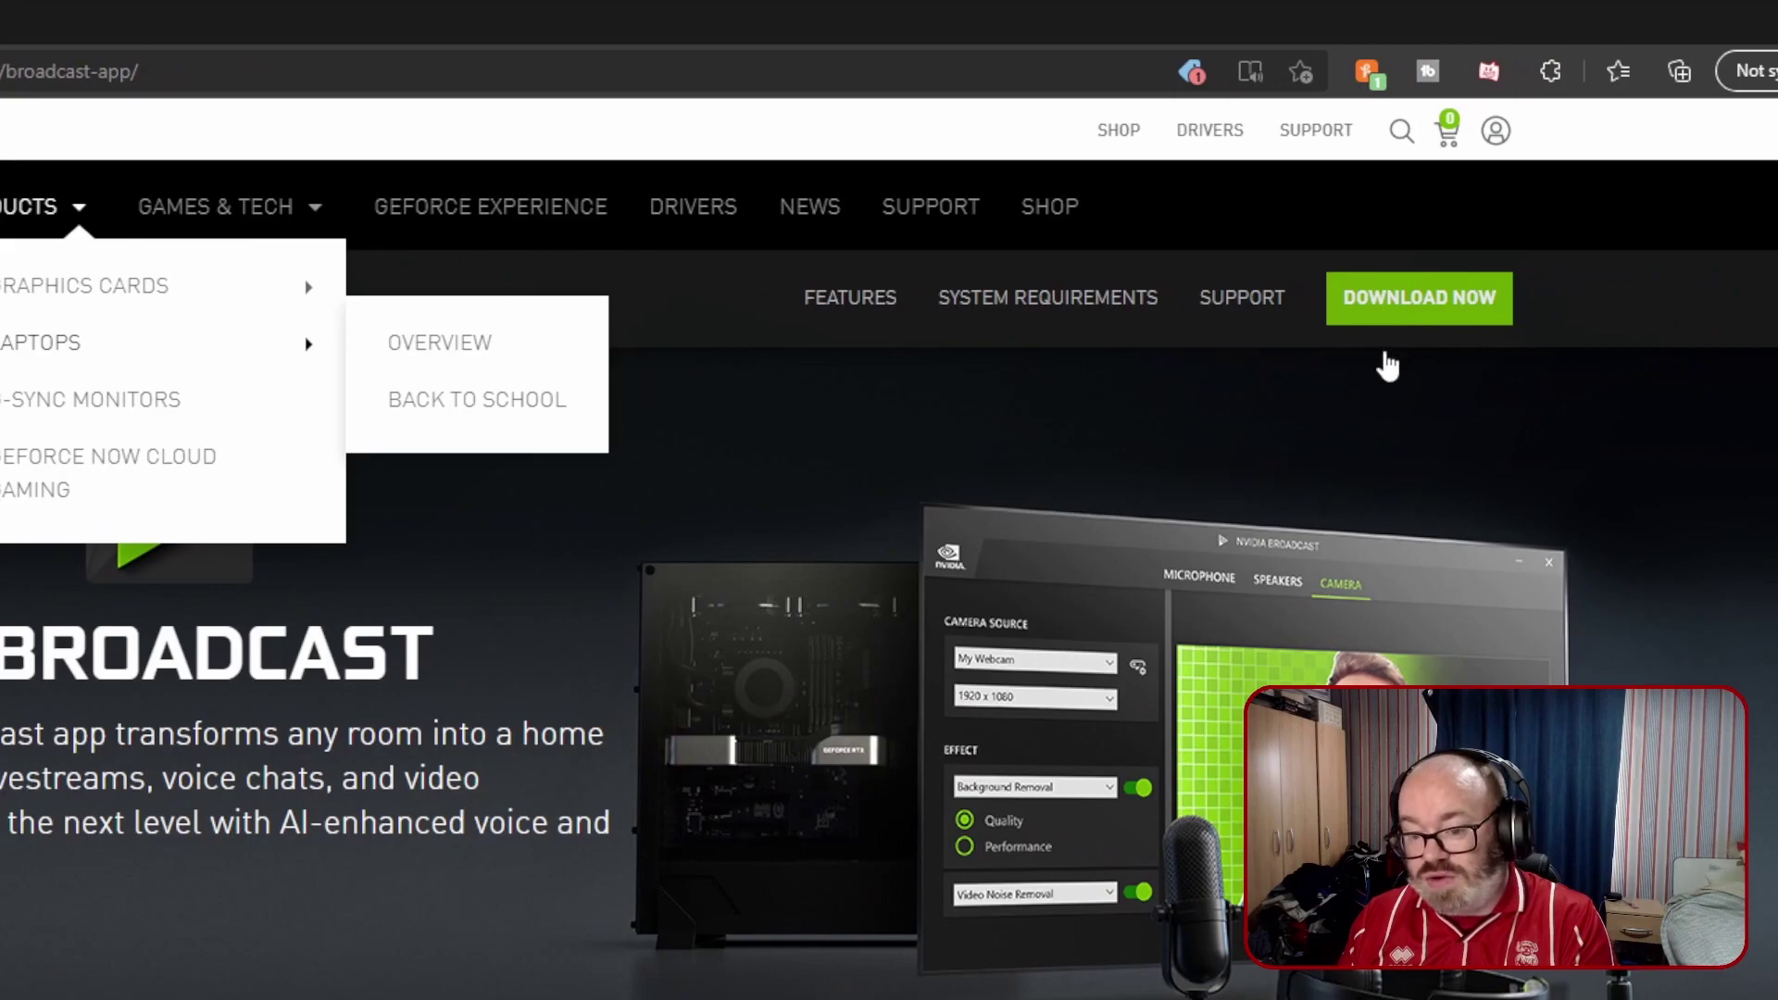
{"action": "left_click", "coordinate": [1074, 311]}
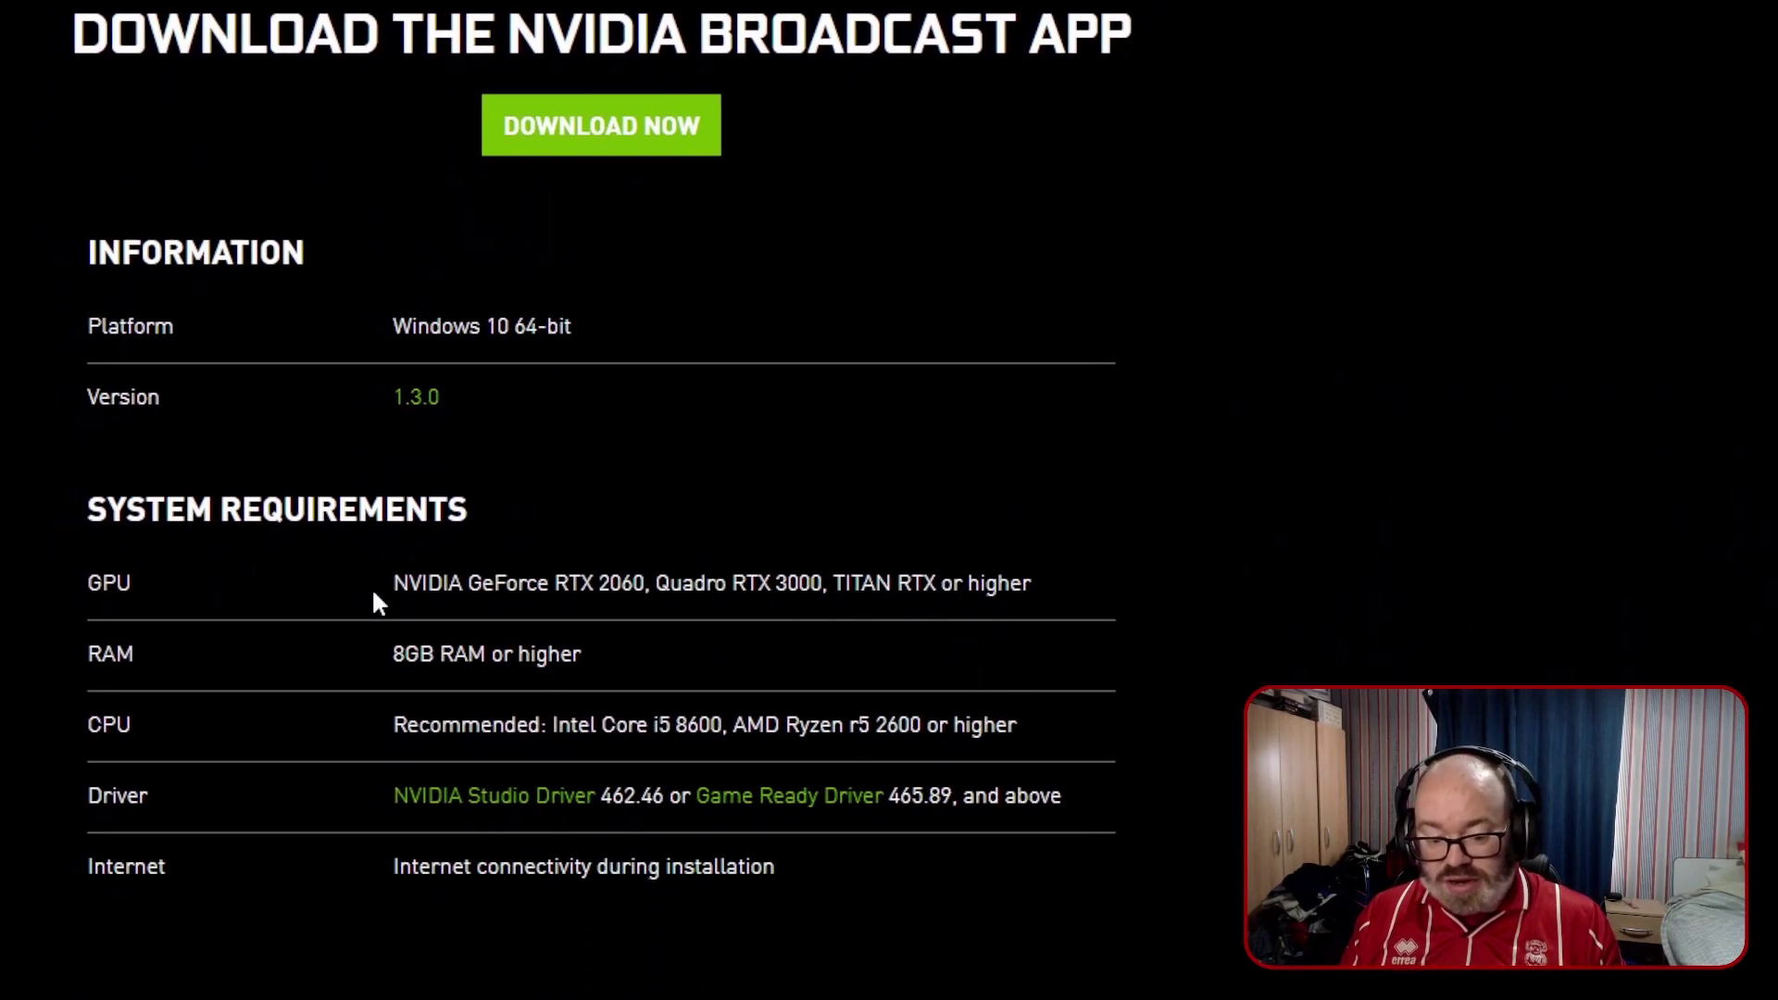
{"action": "left_click_drag", "start_coordinate": [343, 587], "coordinate": [1017, 602]}
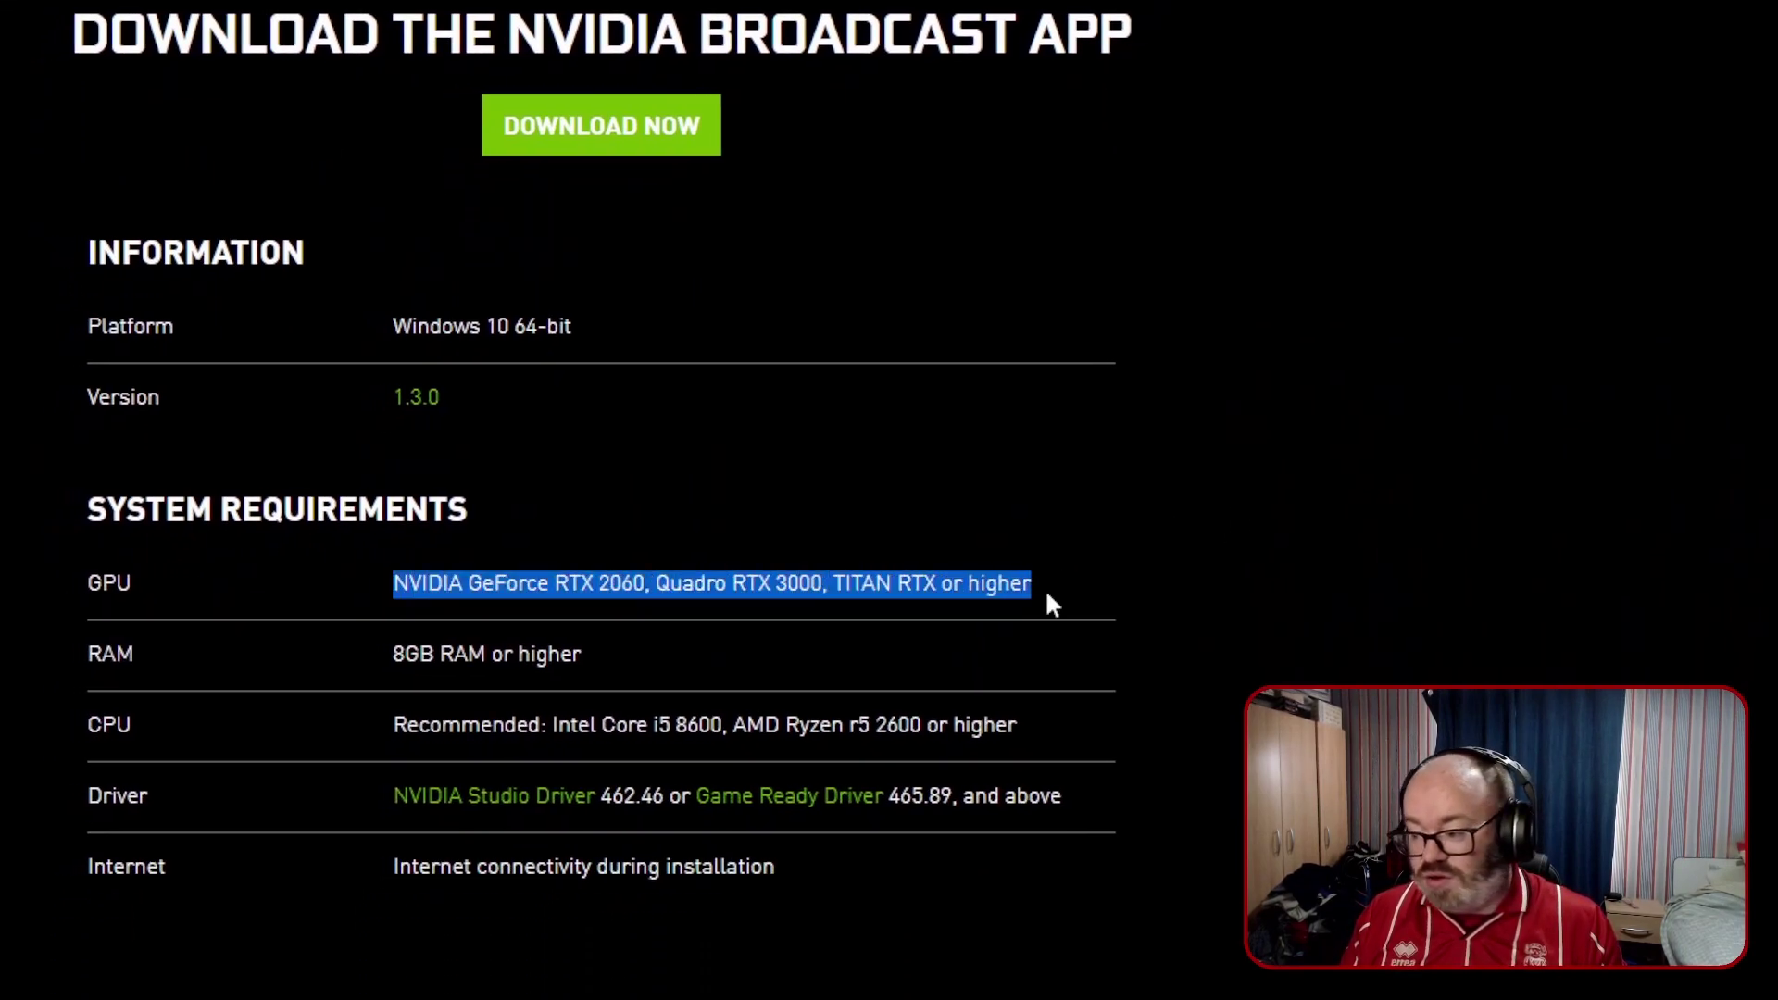
{"action": "left_click", "coordinate": [774, 712]}
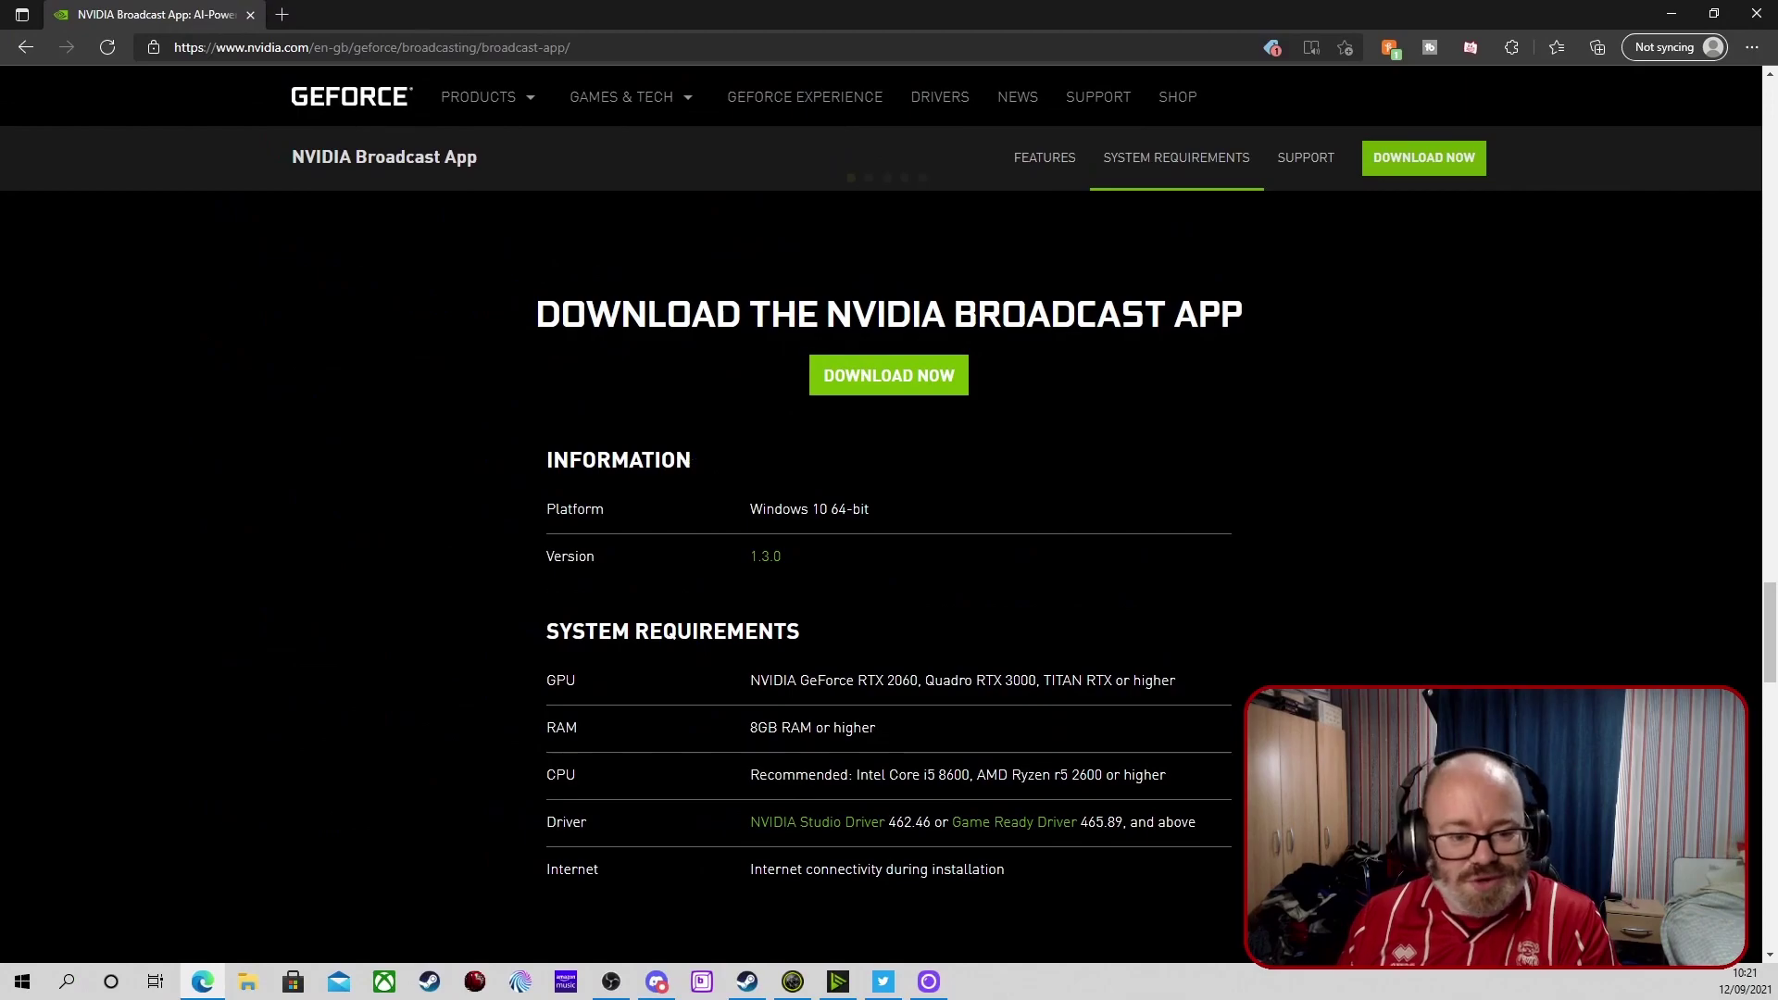
Step: Switch to NVIDIA Broadcast and review the available microphone sources and the speaker settings
{"action": "left_click", "coordinate": [1673, 17]}
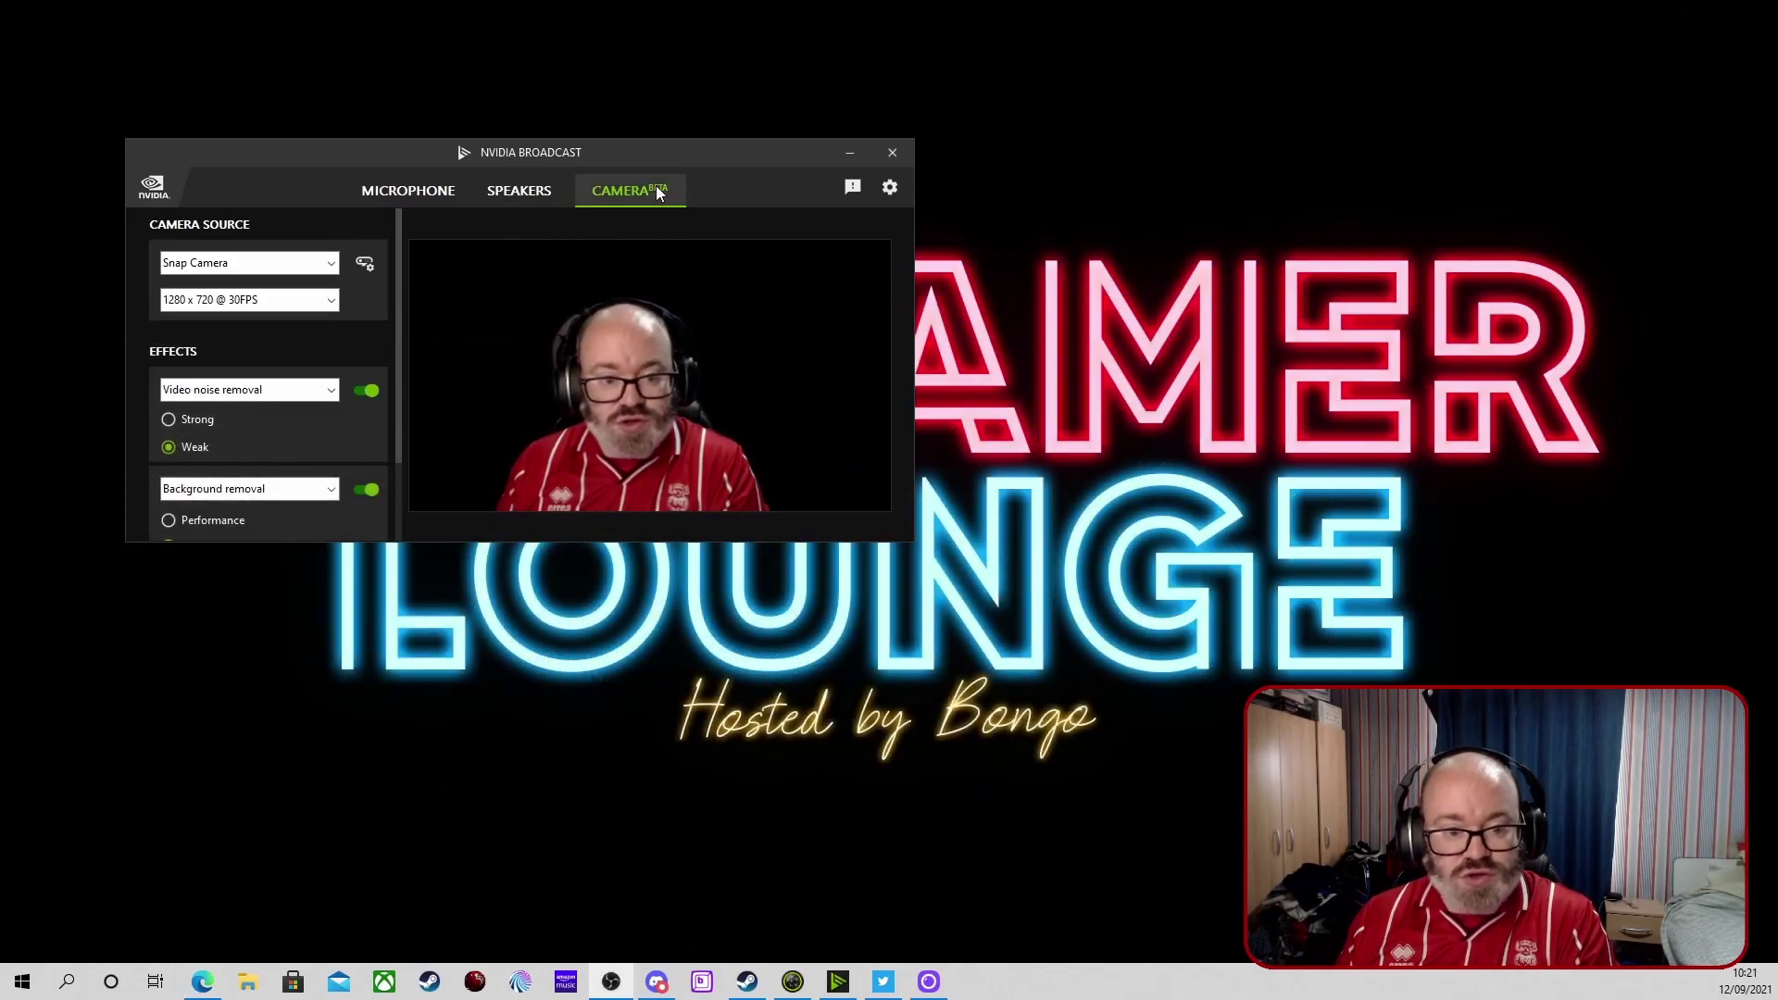
{"action": "left_click_drag", "start_coordinate": [652, 158], "coordinate": [1059, 218]}
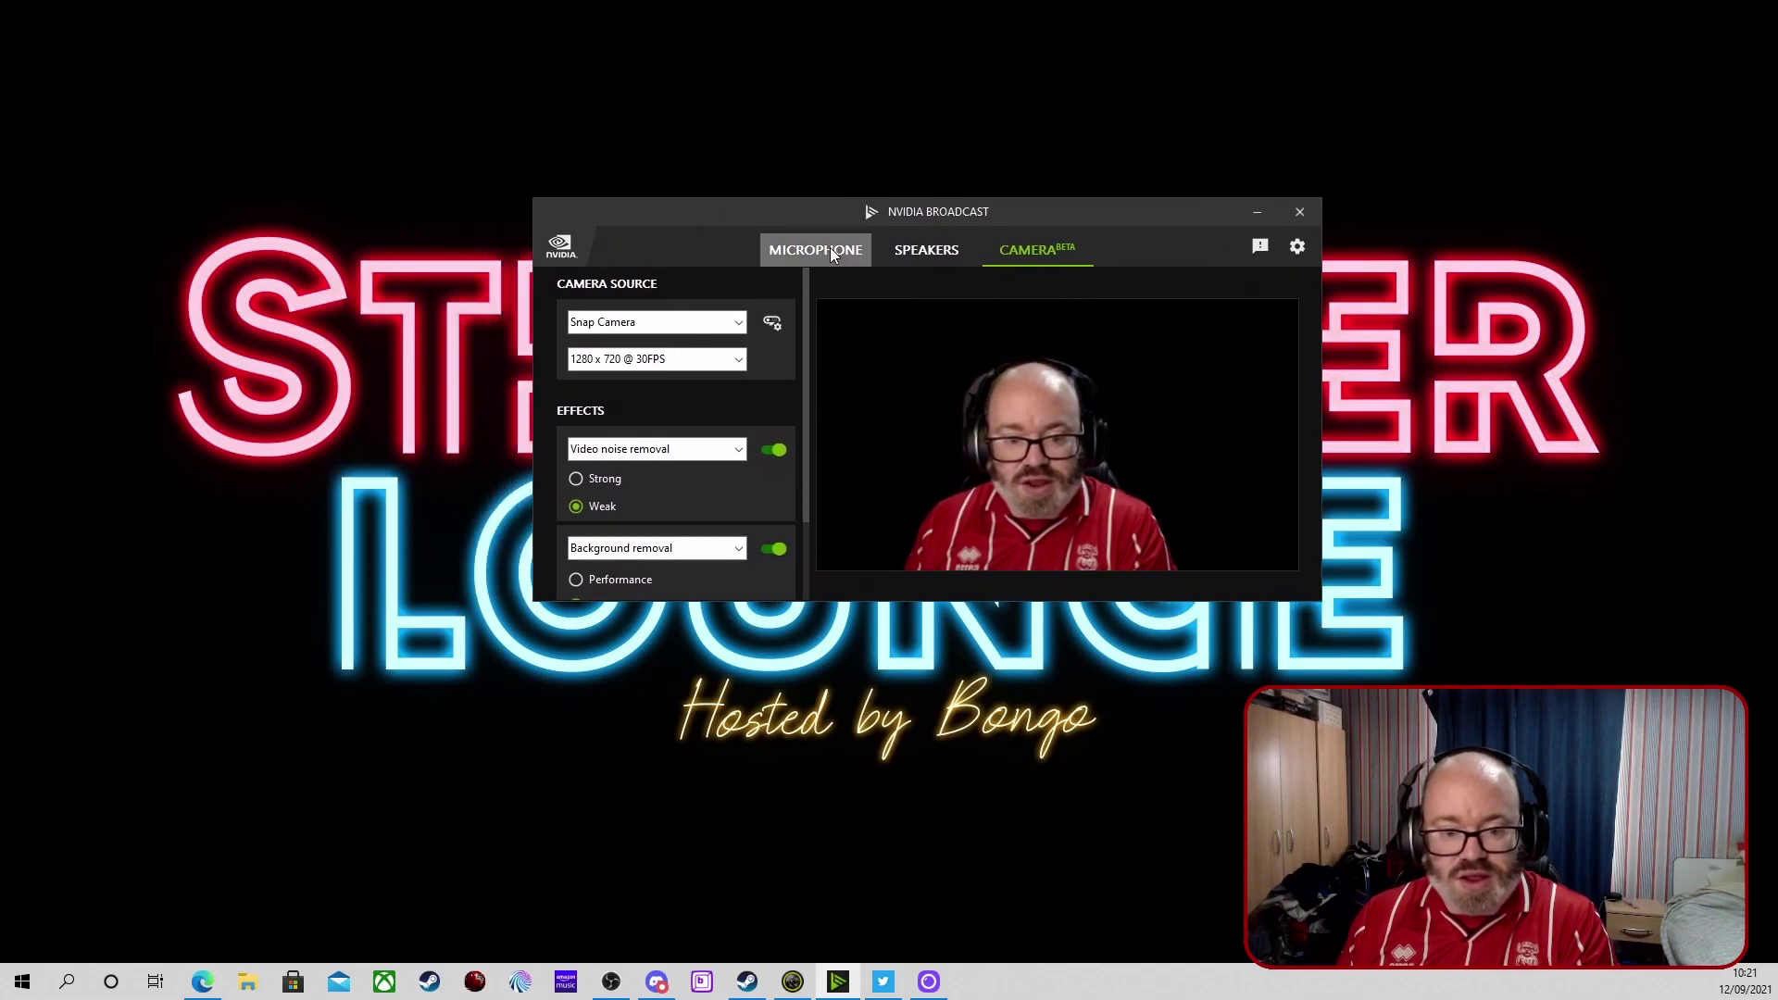
{"action": "left_click", "coordinate": [830, 248]}
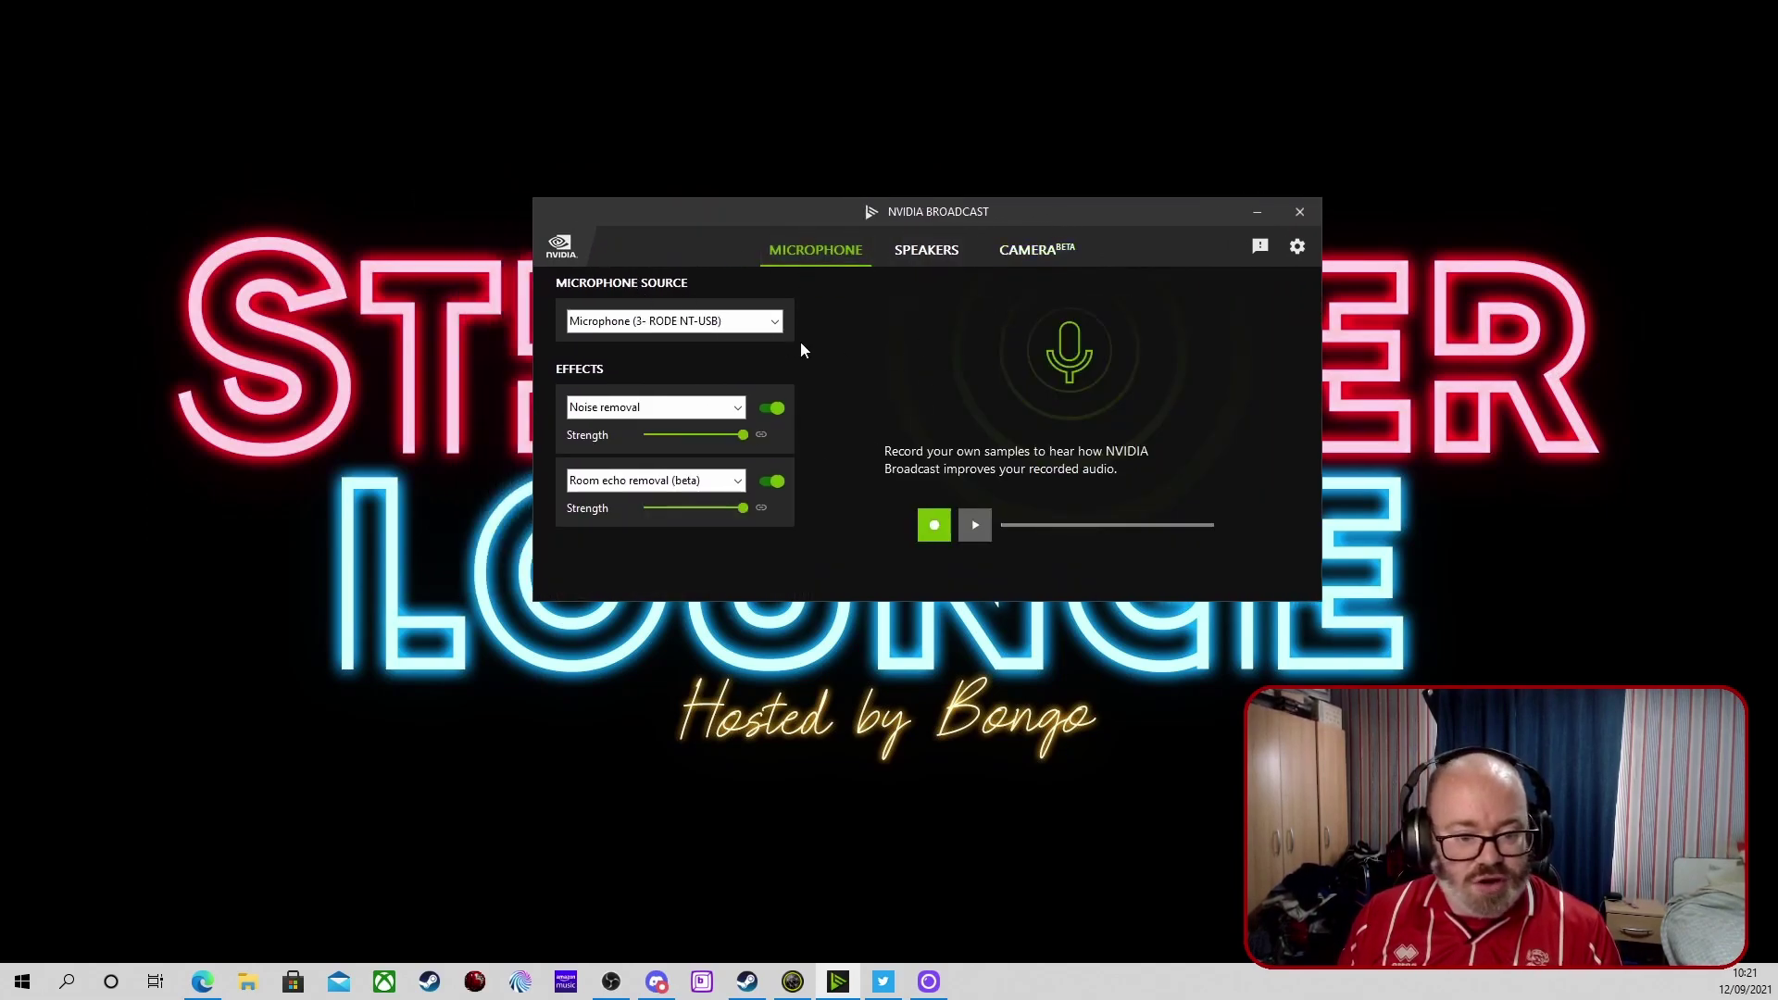
{"action": "left_click", "coordinate": [774, 322]}
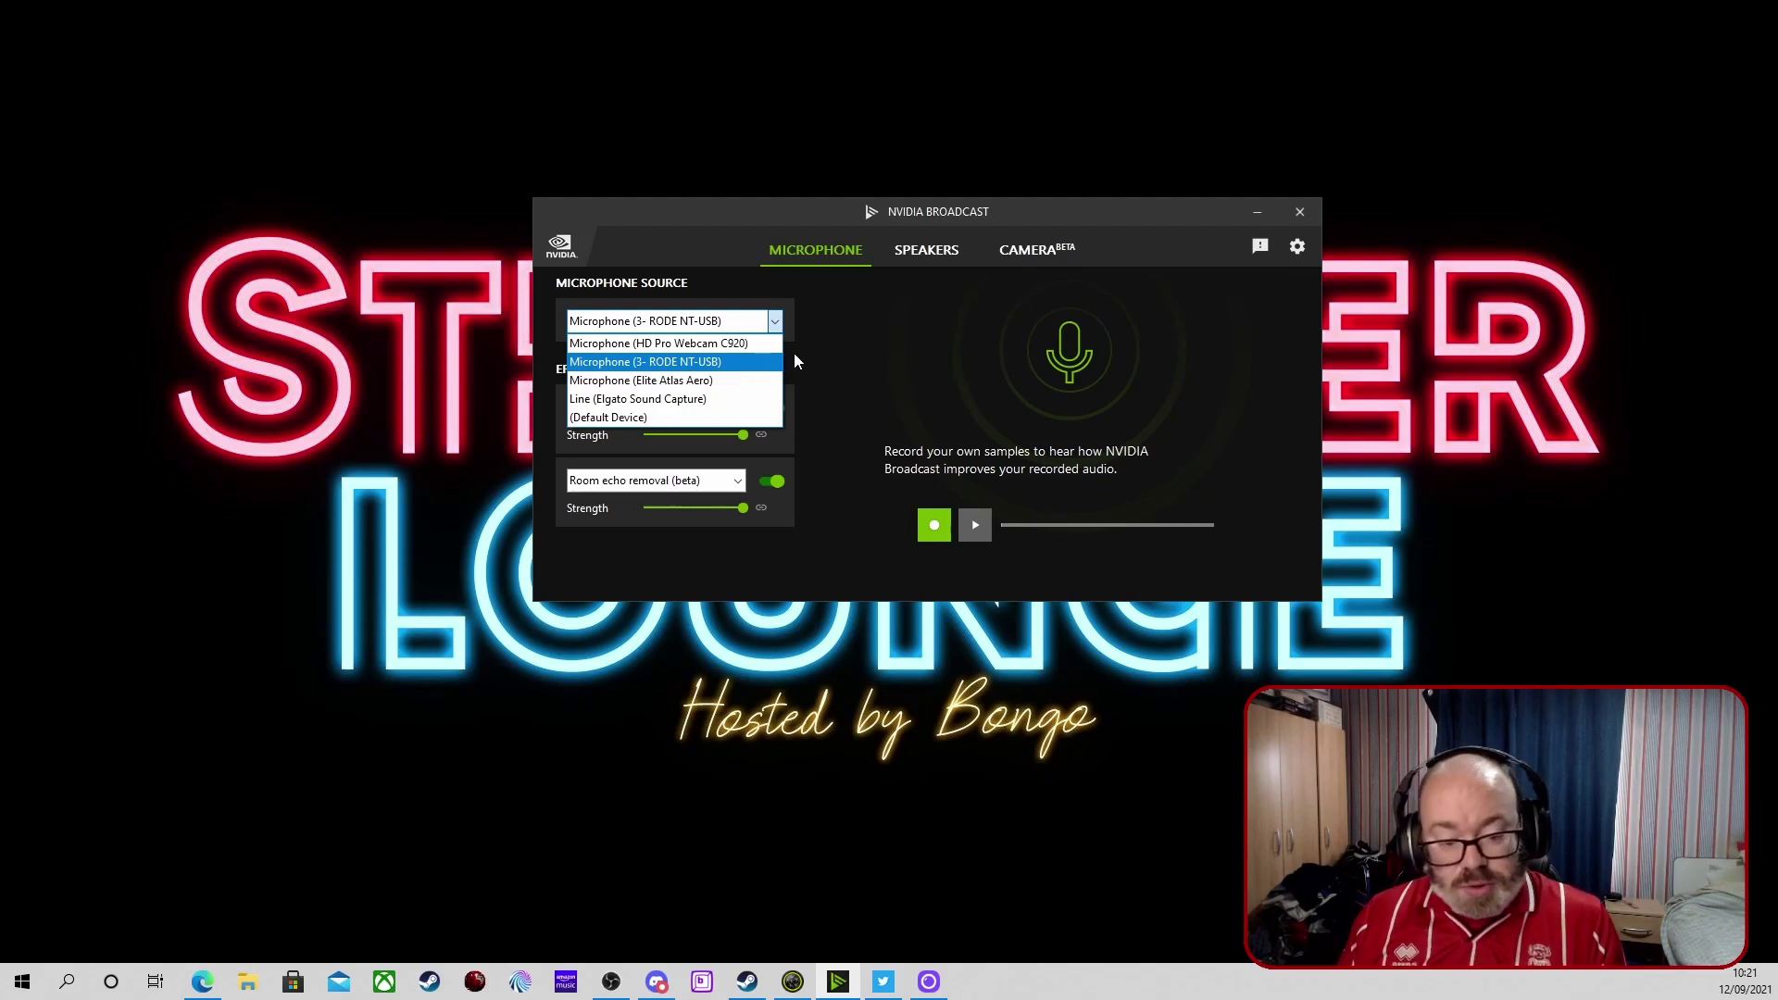
{"action": "left_click", "coordinate": [847, 350]}
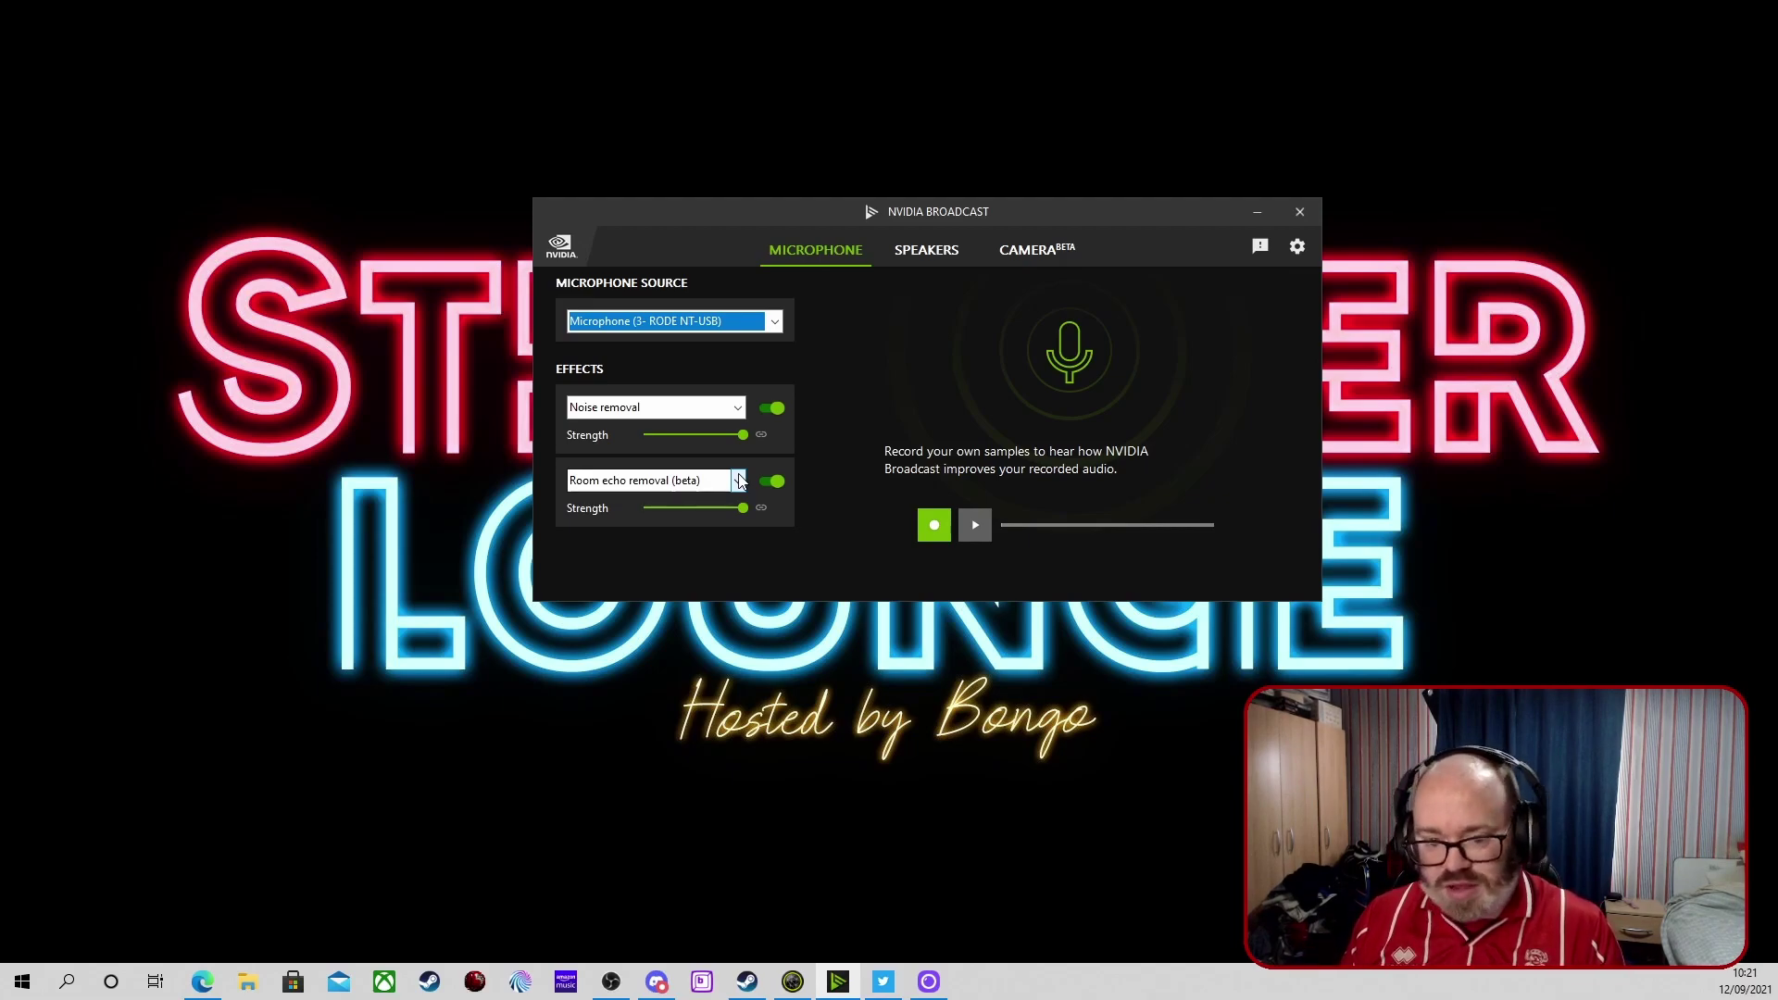
{"action": "left_click", "coordinate": [934, 262]}
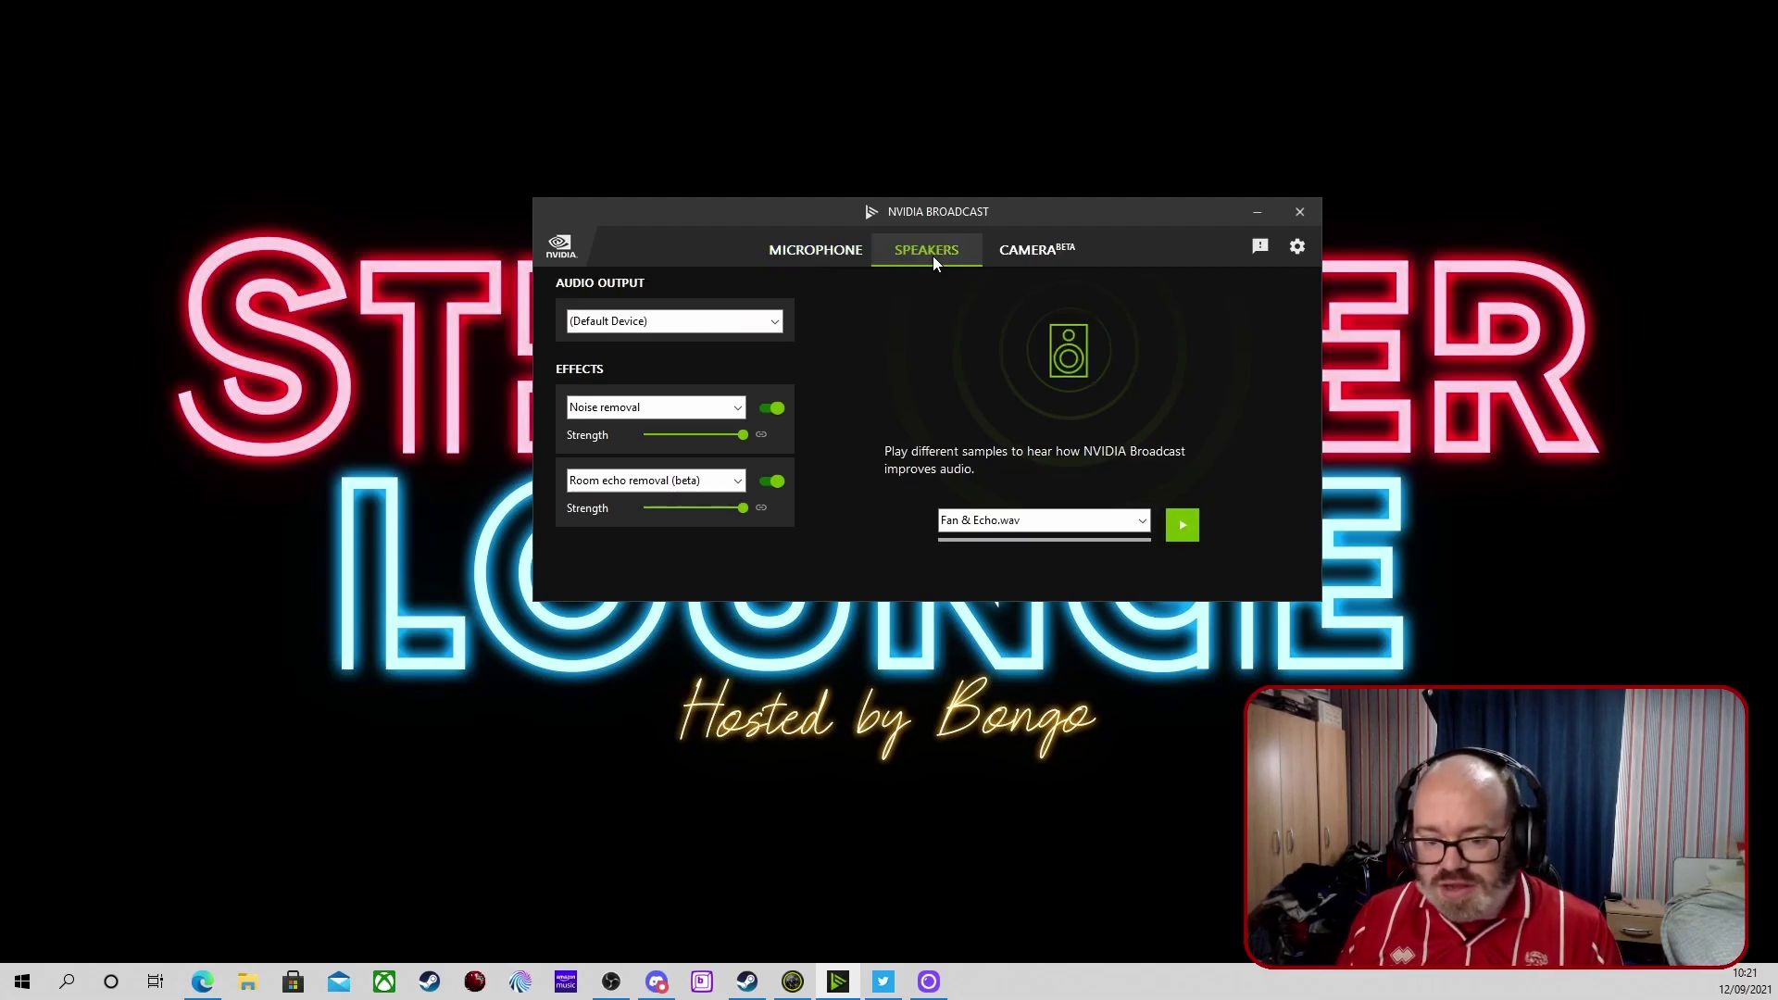
Step: Select Snap Camera as the camera source in the camera settings
{"action": "left_click", "coordinate": [1020, 247]}
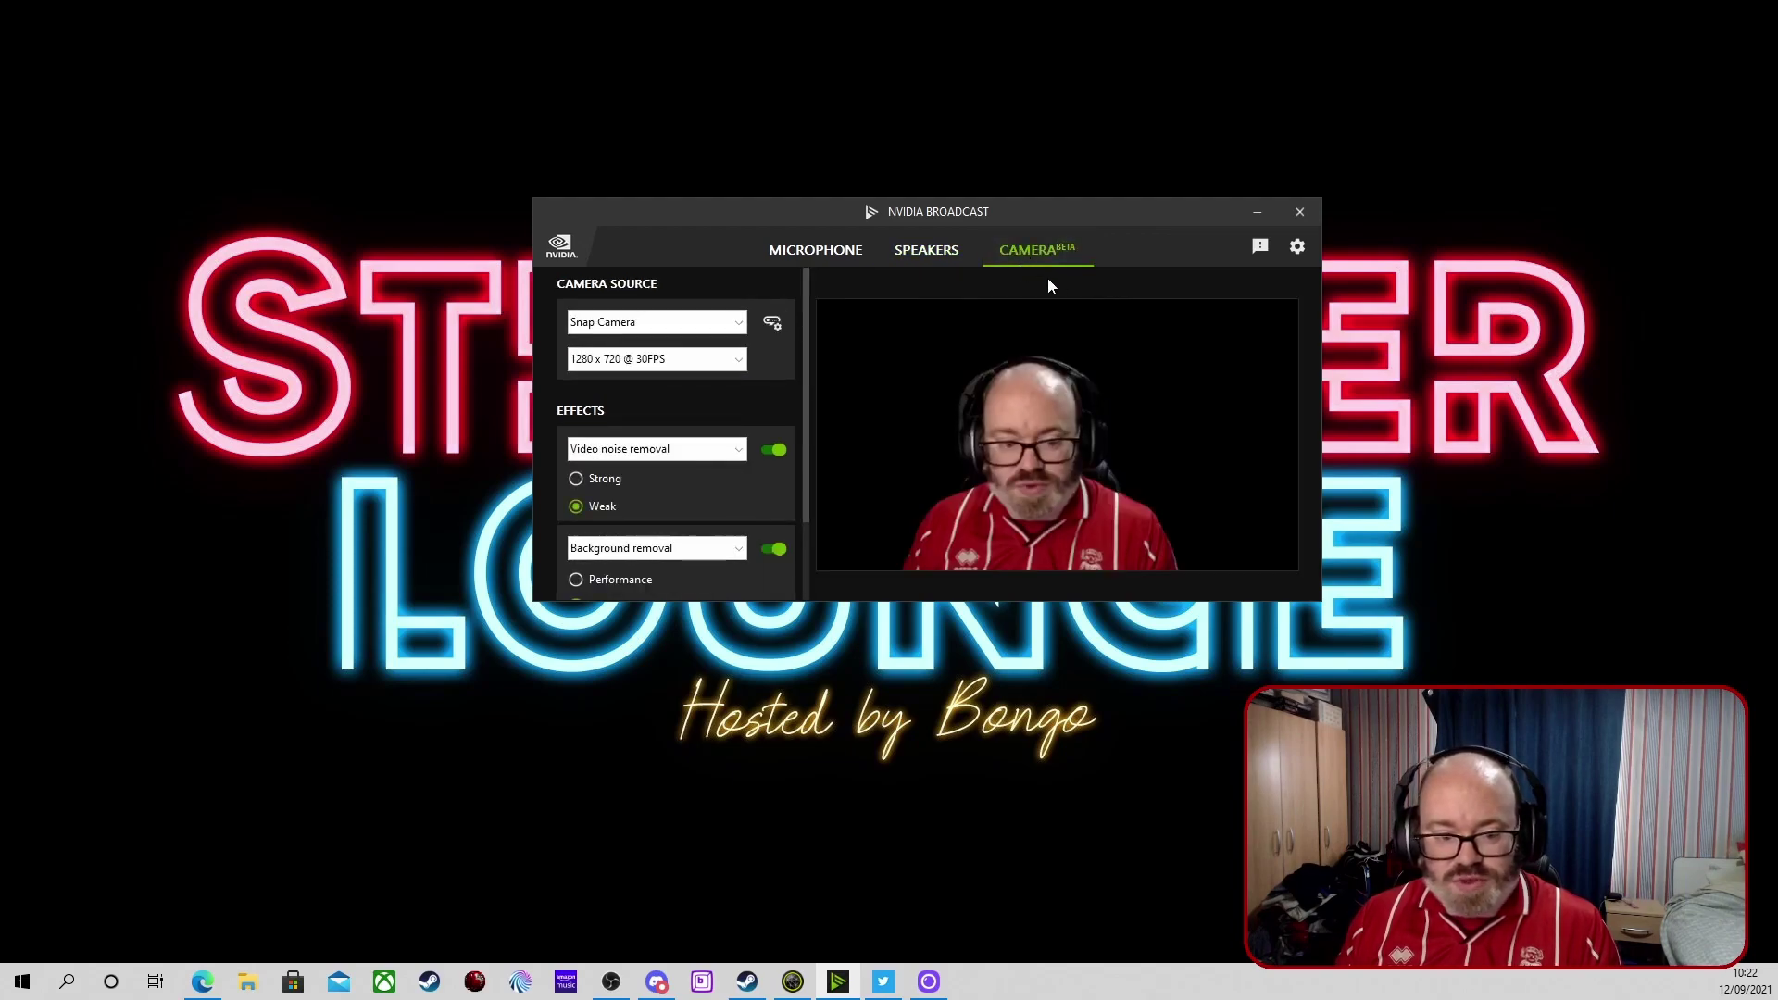
{"action": "left_click", "coordinate": [740, 324]}
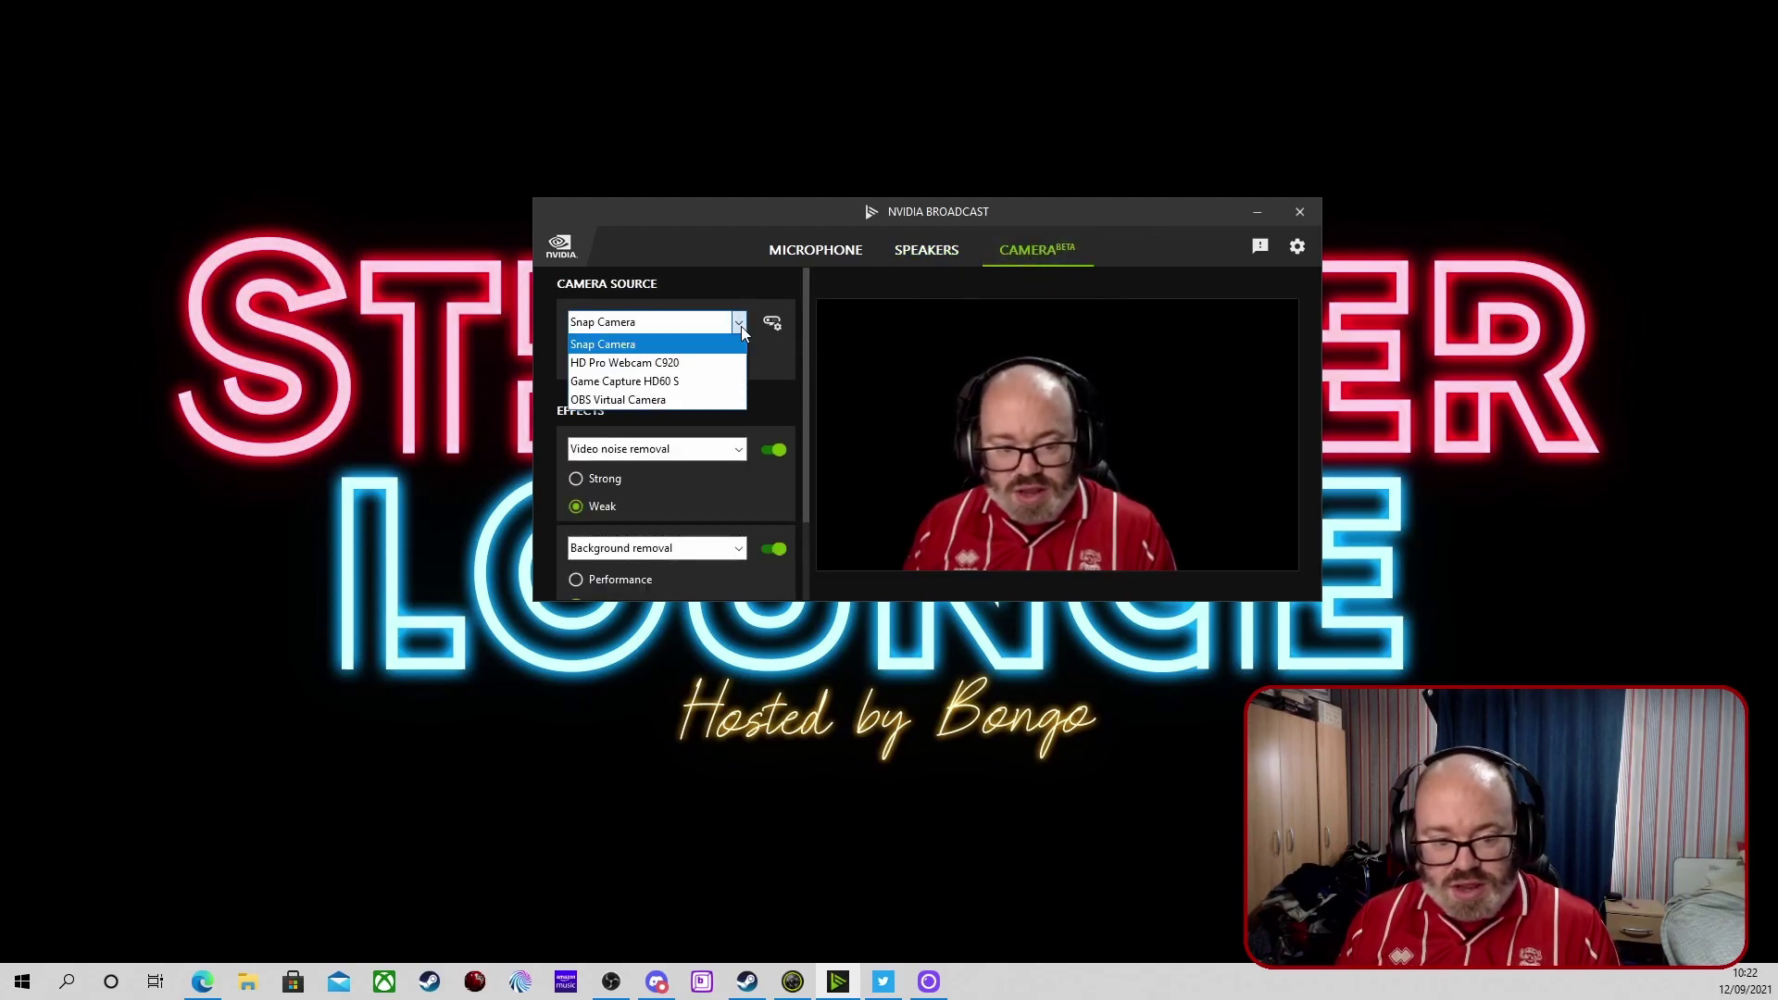
{"action": "left_click", "coordinate": [690, 343]}
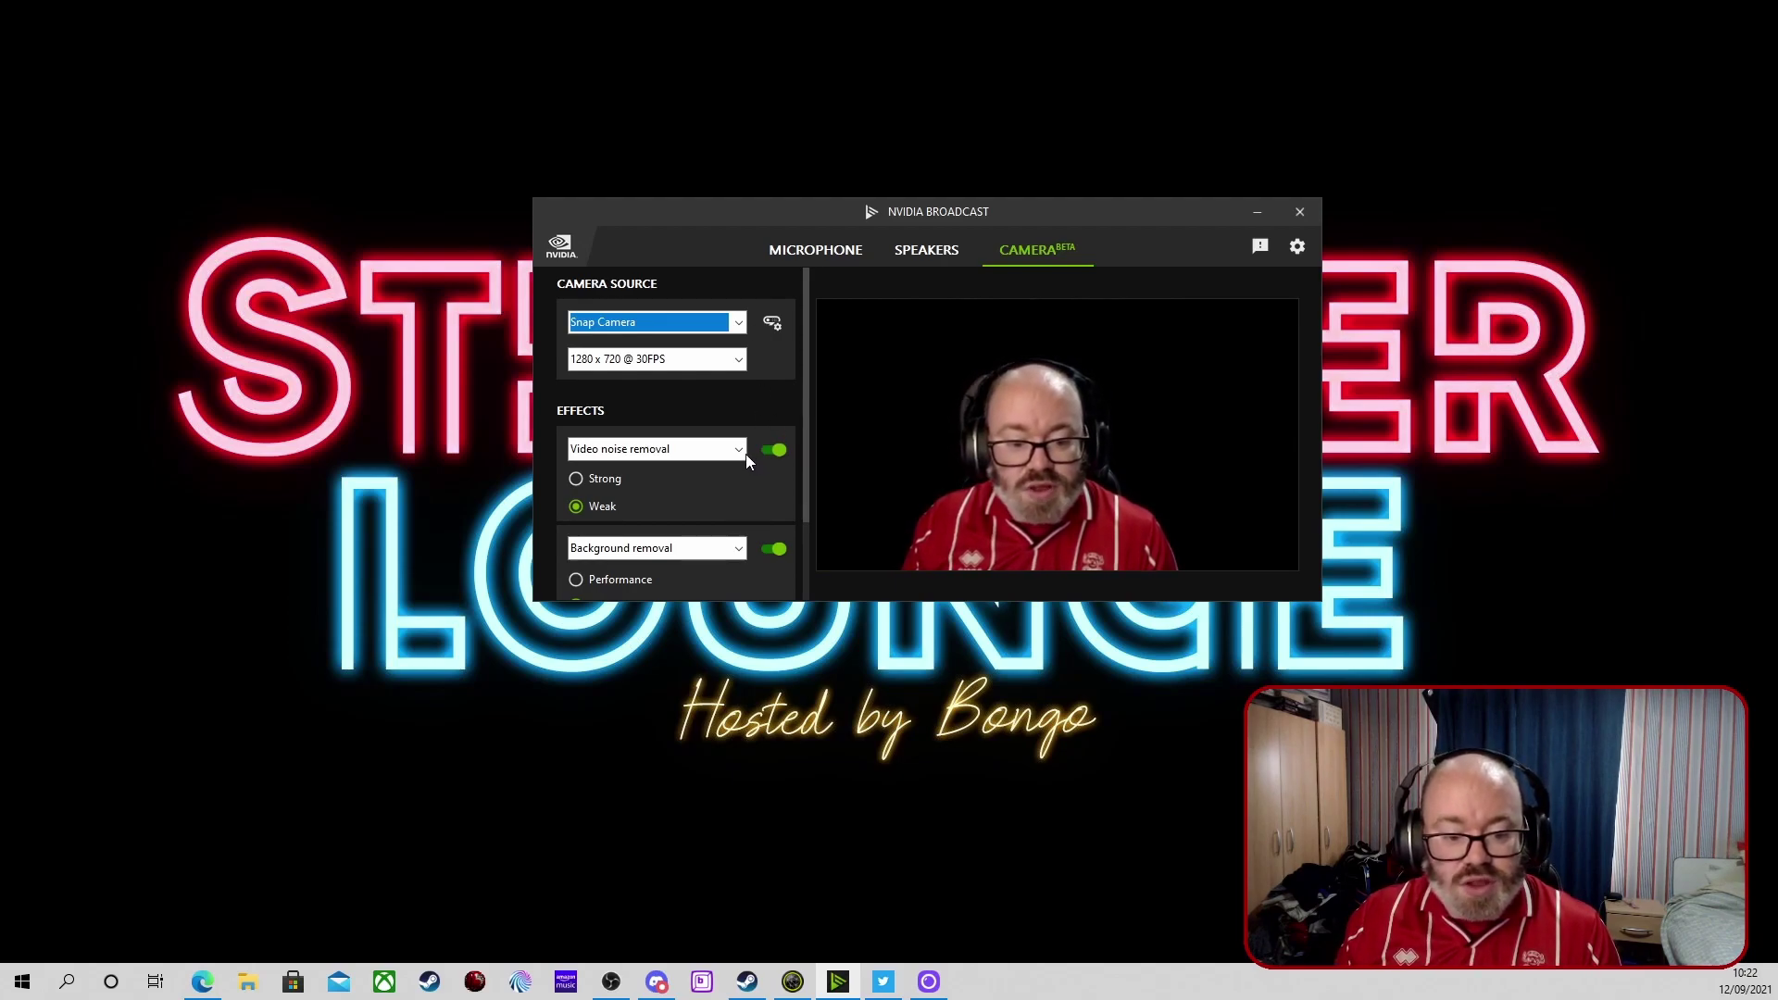
Step: Remove the Background removal and Video noise removal effects from the camera
{"action": "left_click", "coordinate": [737, 548]}
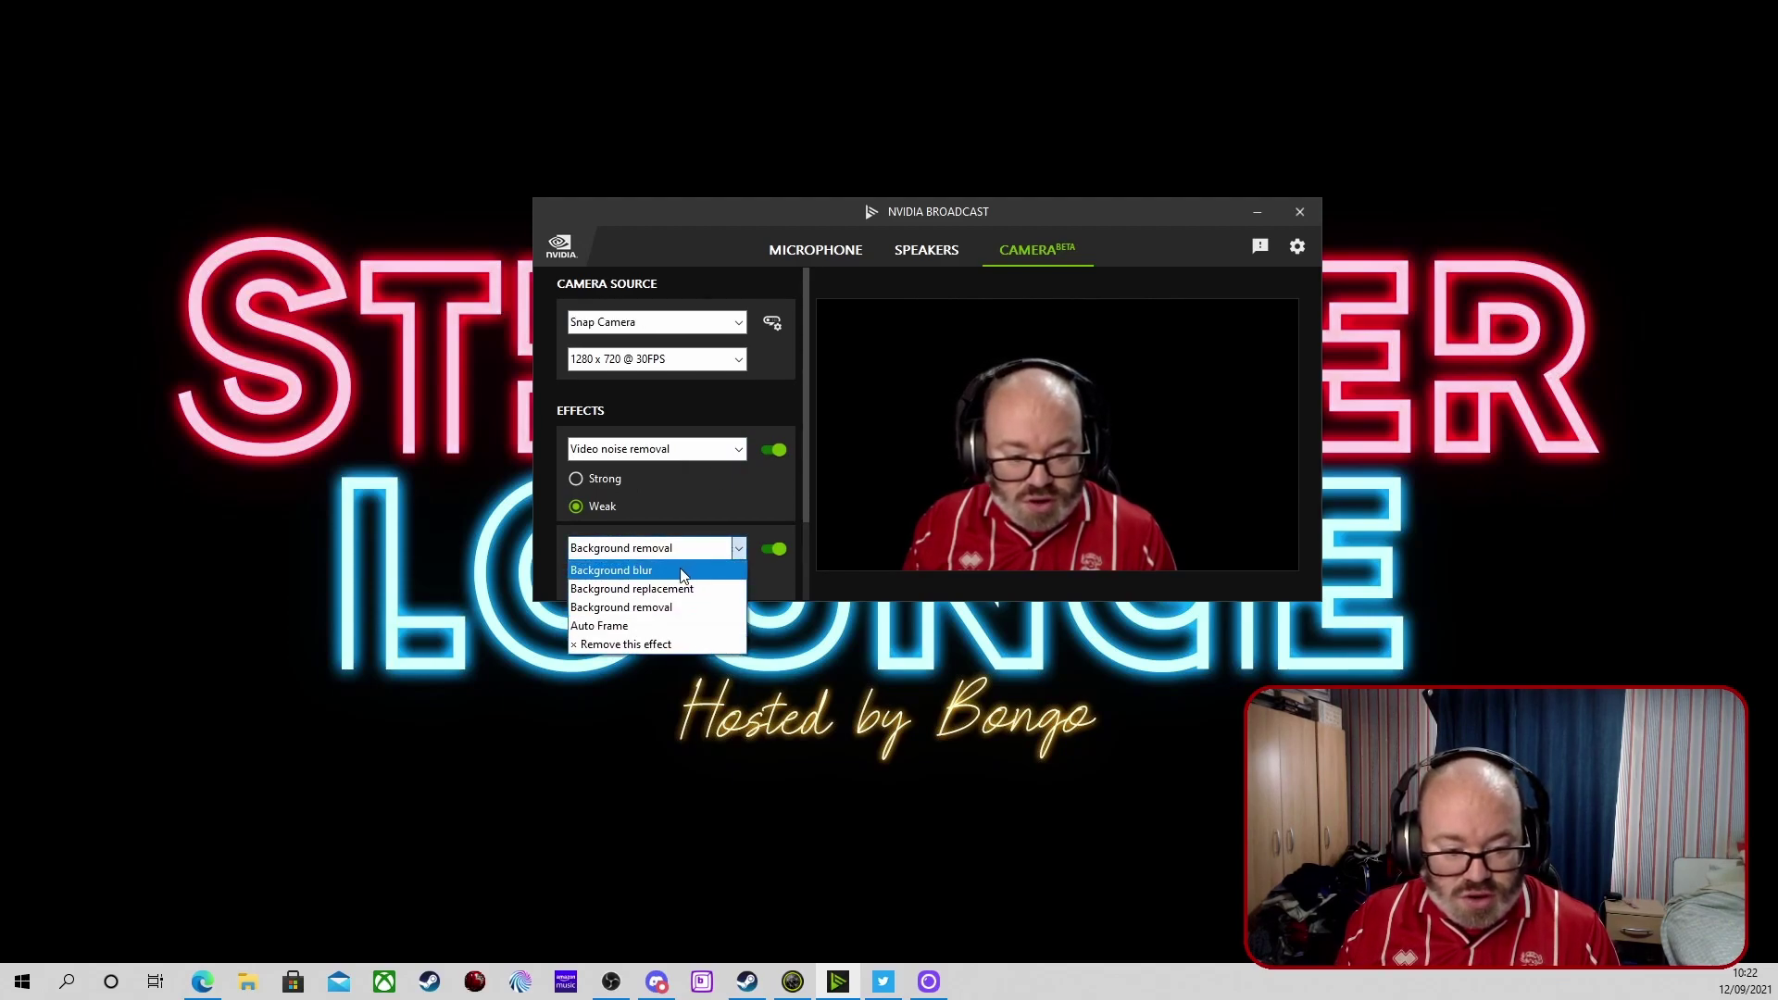
{"action": "left_click", "coordinate": [642, 643]}
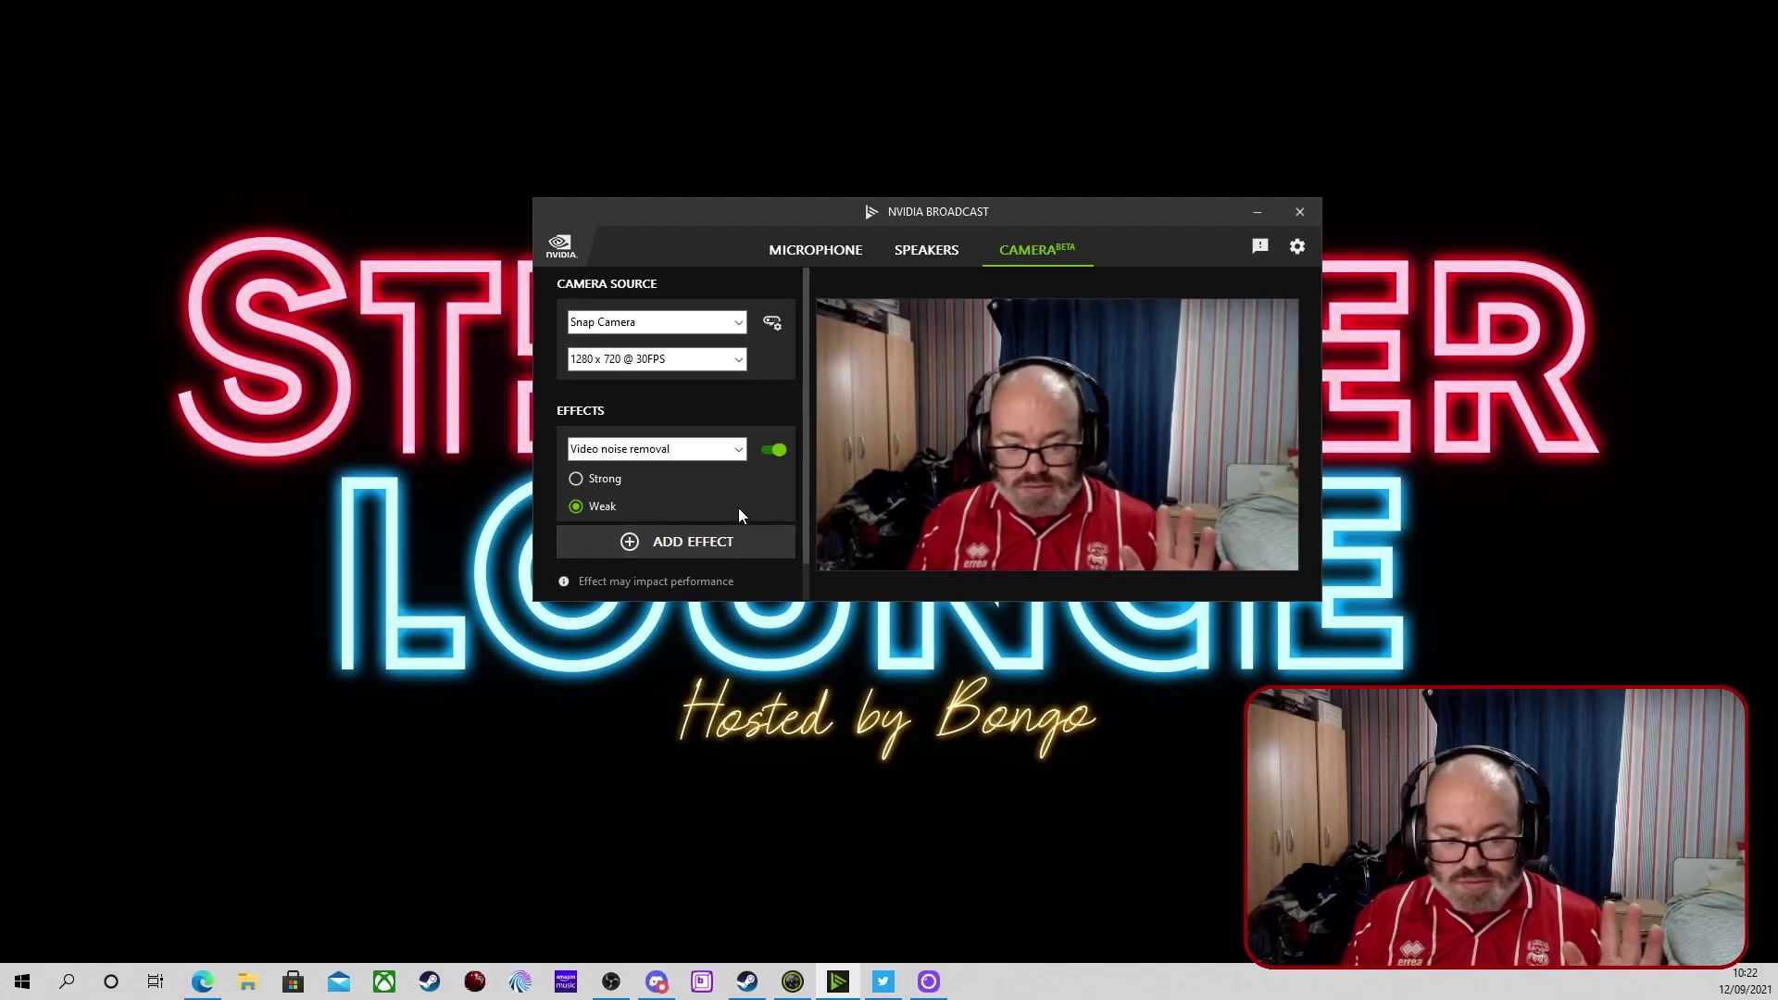
{"action": "left_click", "coordinate": [741, 452]}
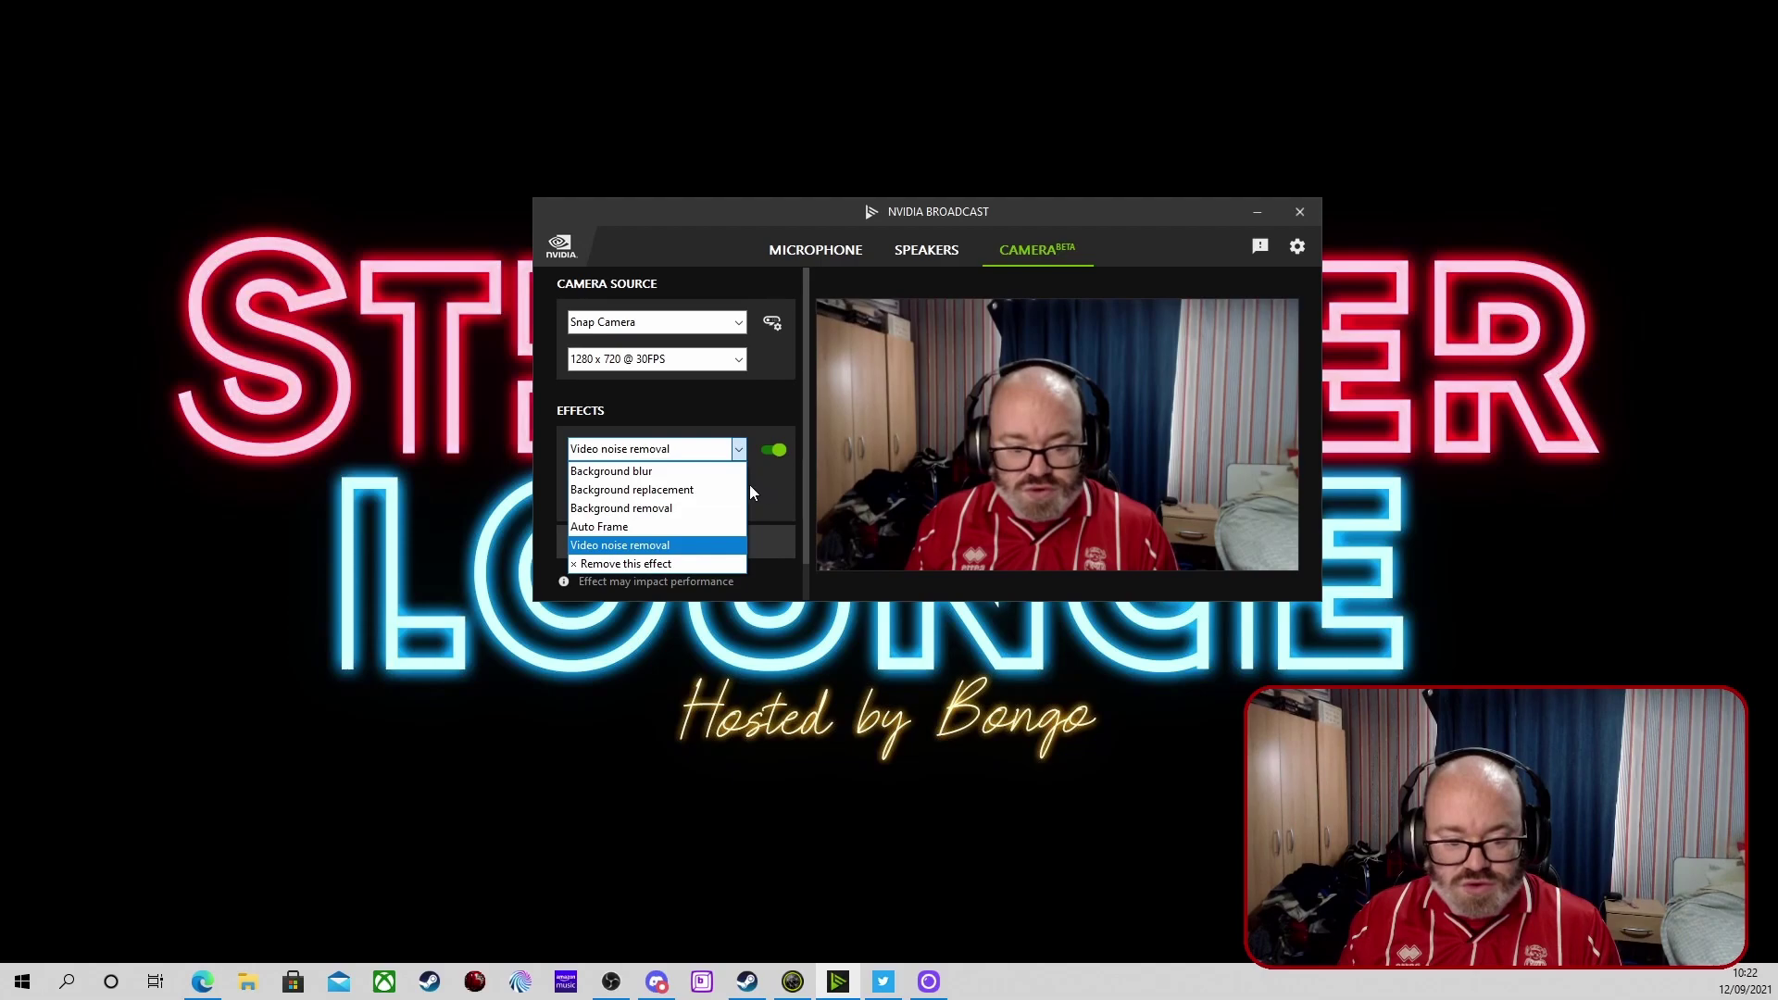
{"action": "left_click", "coordinate": [680, 563]}
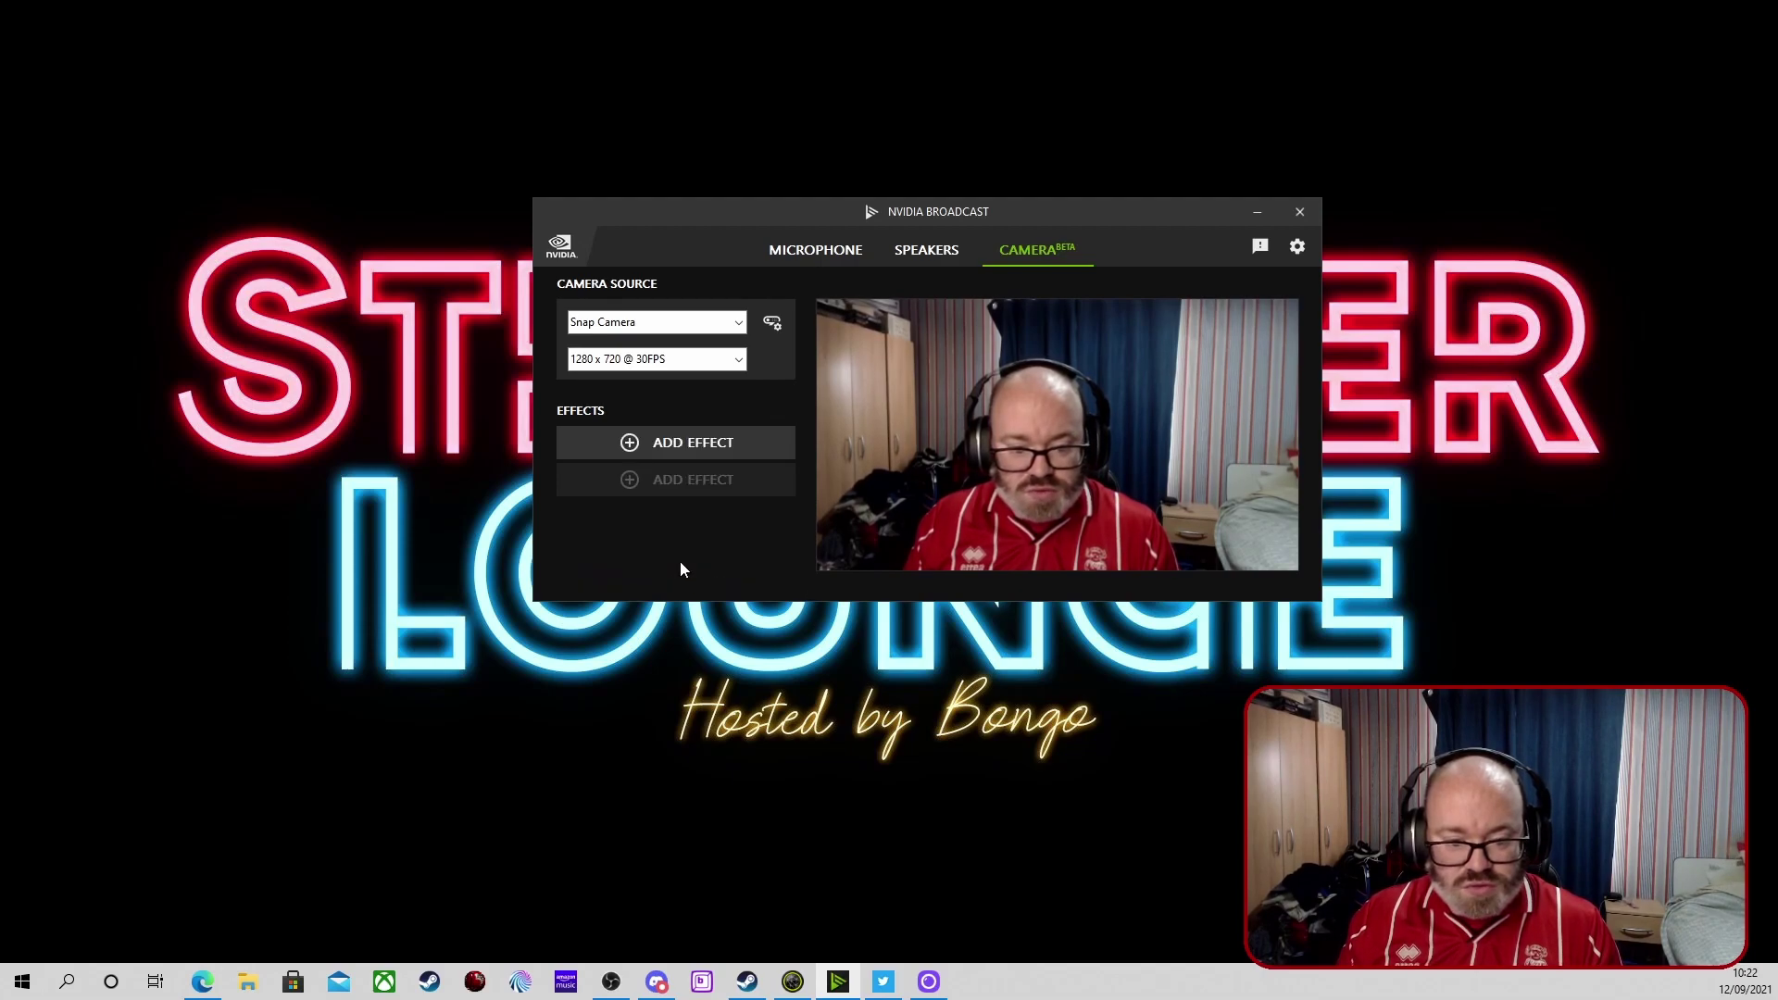
Step: Add a Background blur effect to the camera, enable it and raise its strength to the maximum
{"action": "left_click", "coordinate": [686, 442]}
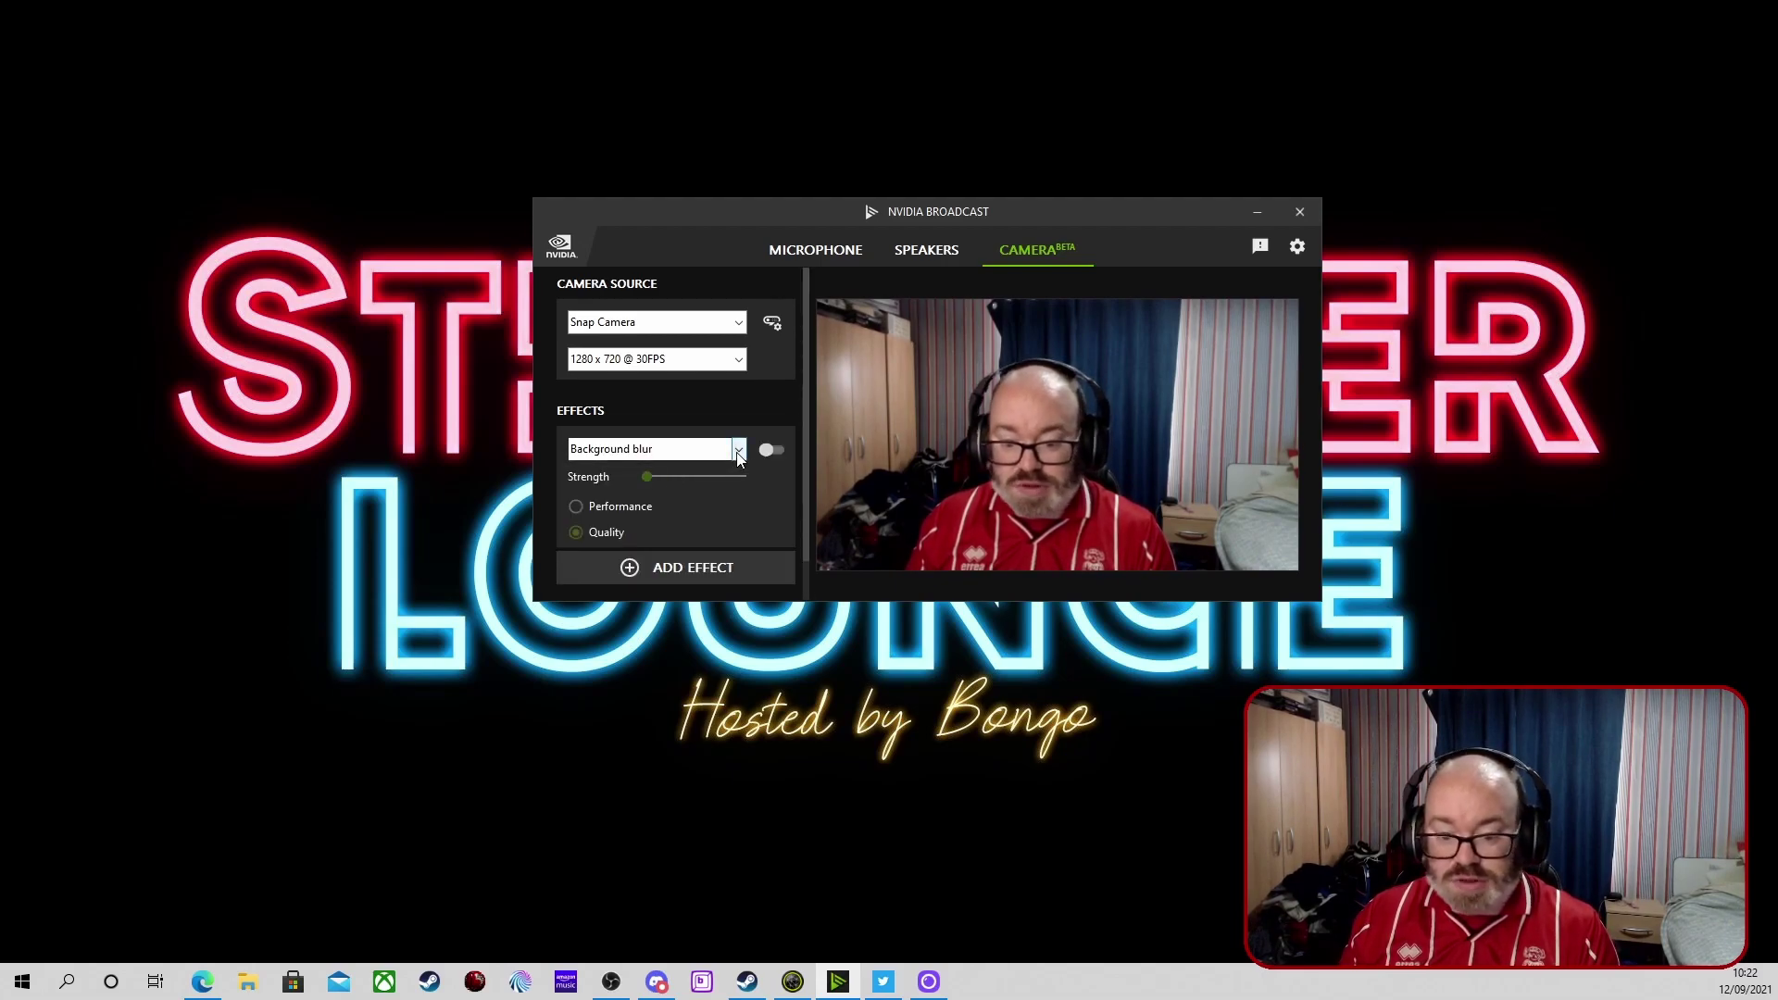
{"action": "left_click", "coordinate": [770, 450]}
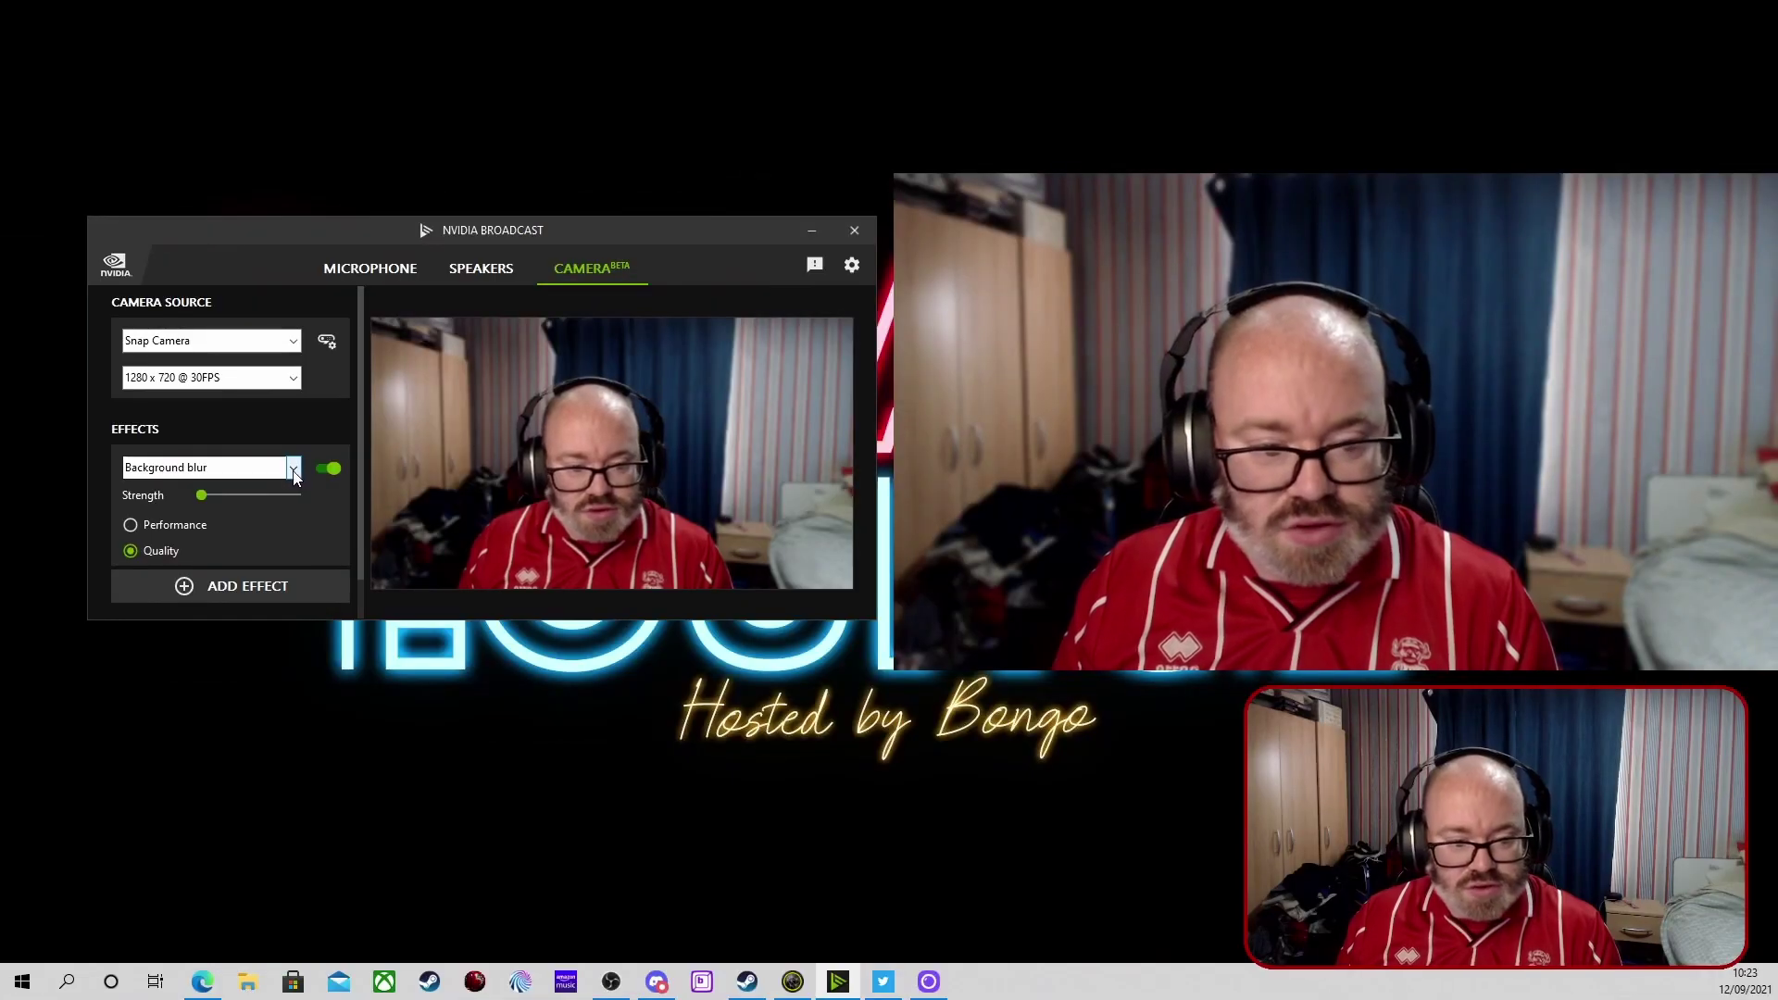
{"action": "left_click", "coordinate": [201, 496]}
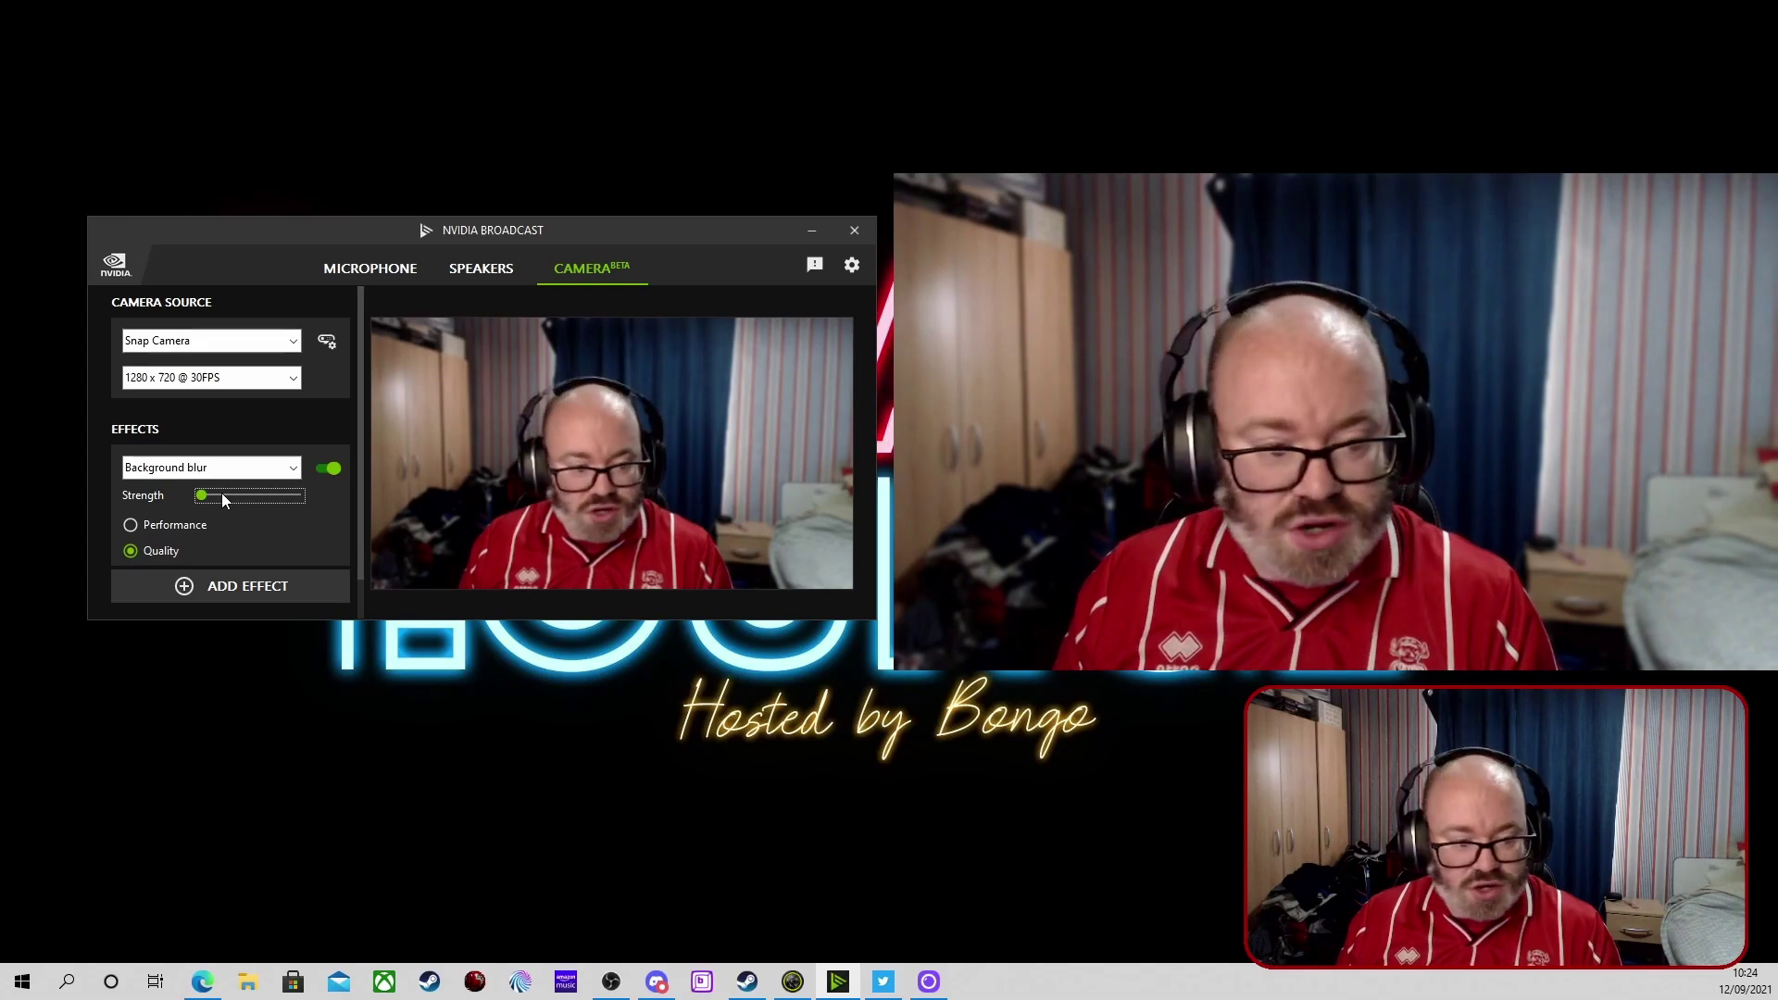
{"action": "left_click_drag", "start_coordinate": [205, 497], "coordinate": [220, 498]}
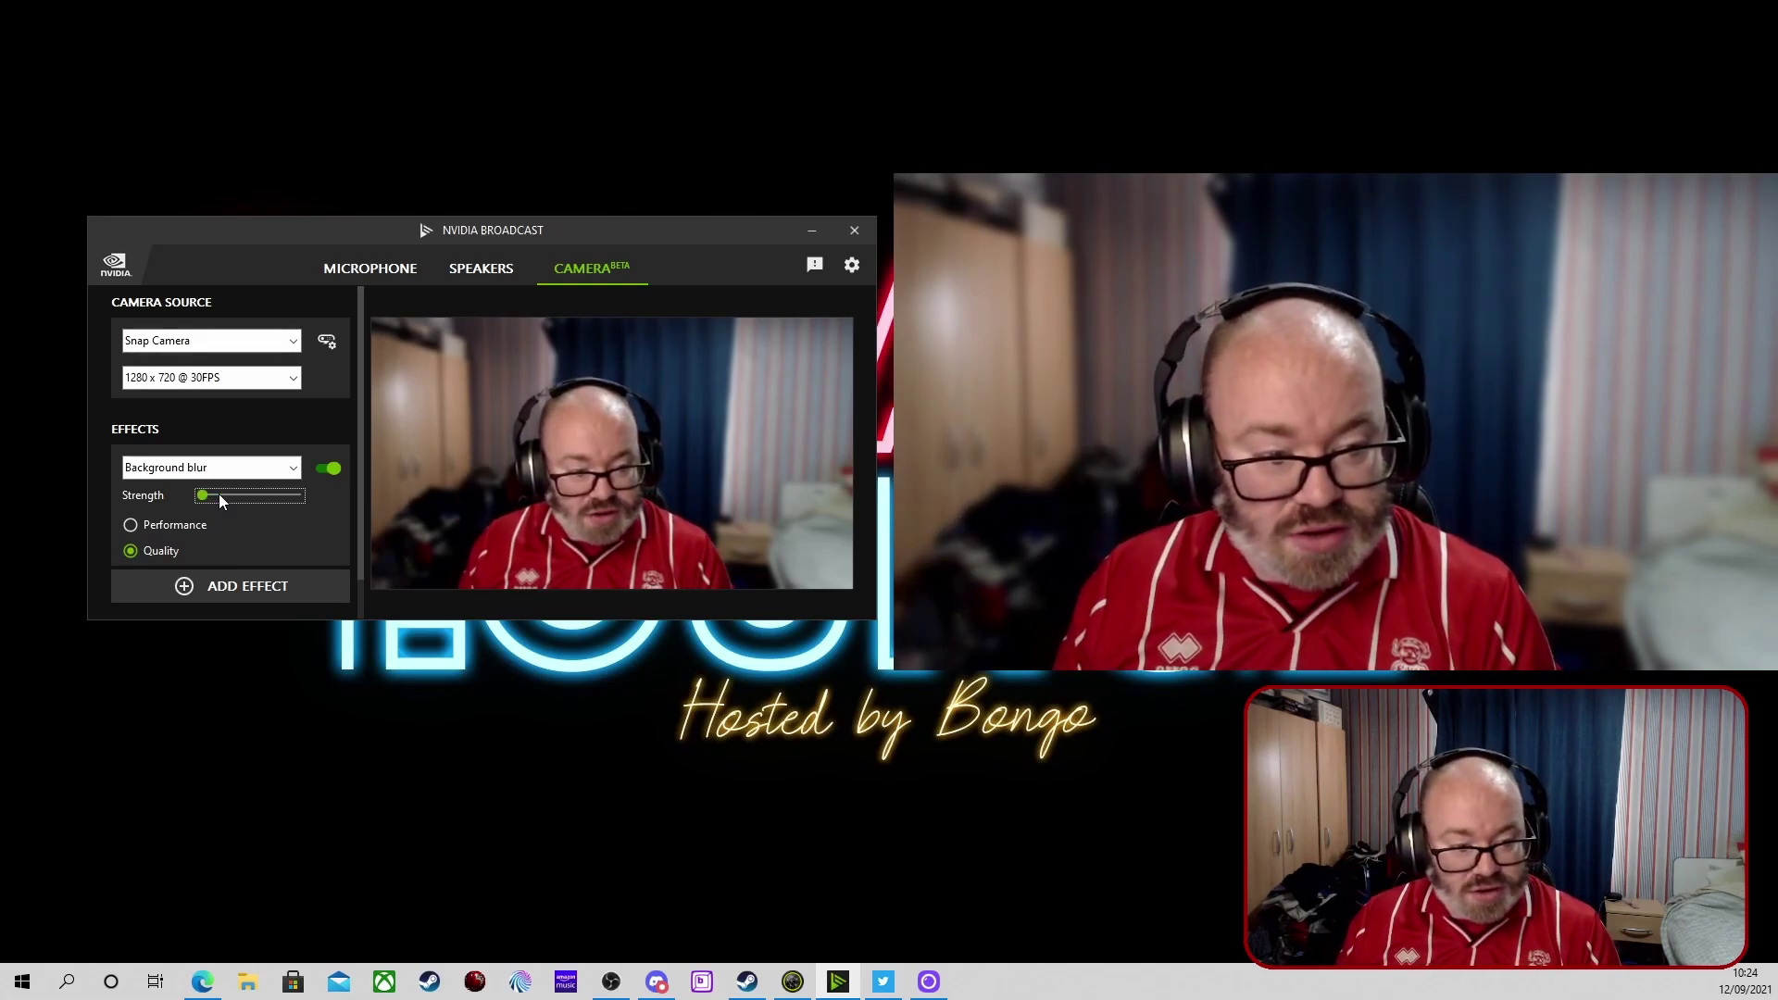
{"action": "left_click_drag", "start_coordinate": [231, 497], "coordinate": [269, 498]}
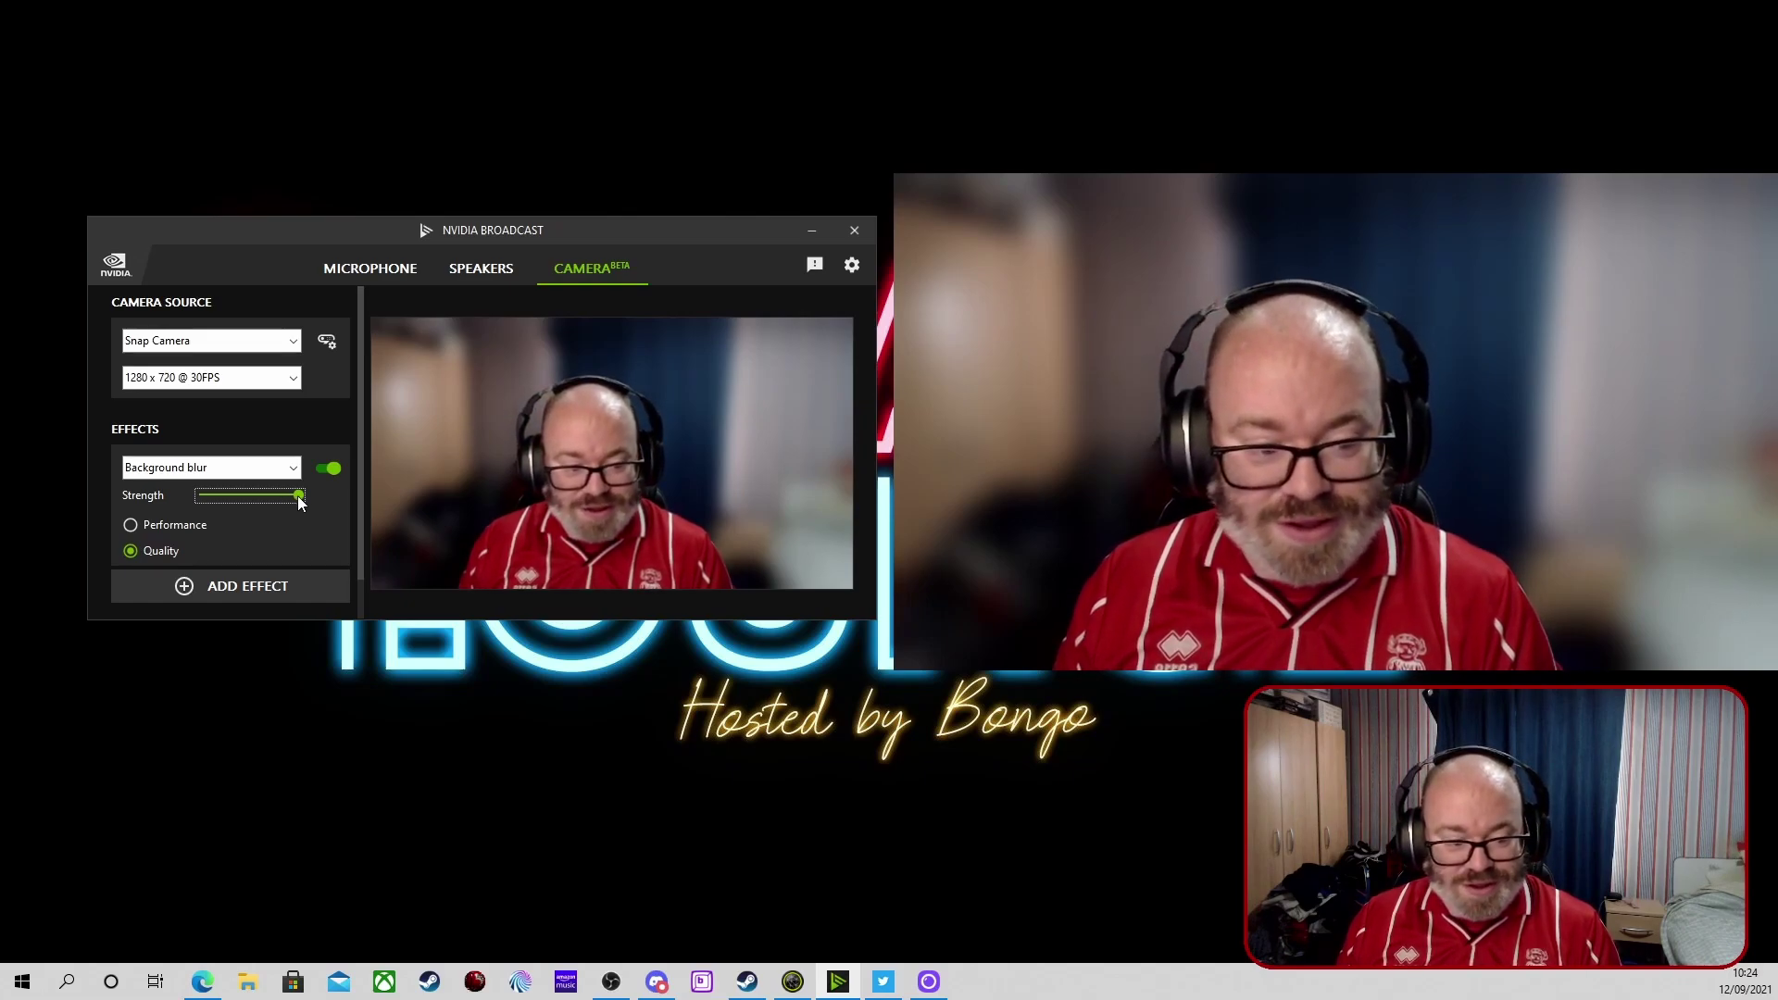
Step: Try the blur's Performance mode, return to Quality, and reduce the blur strength to about a quarter of its range
{"action": "left_click", "coordinate": [132, 526]}
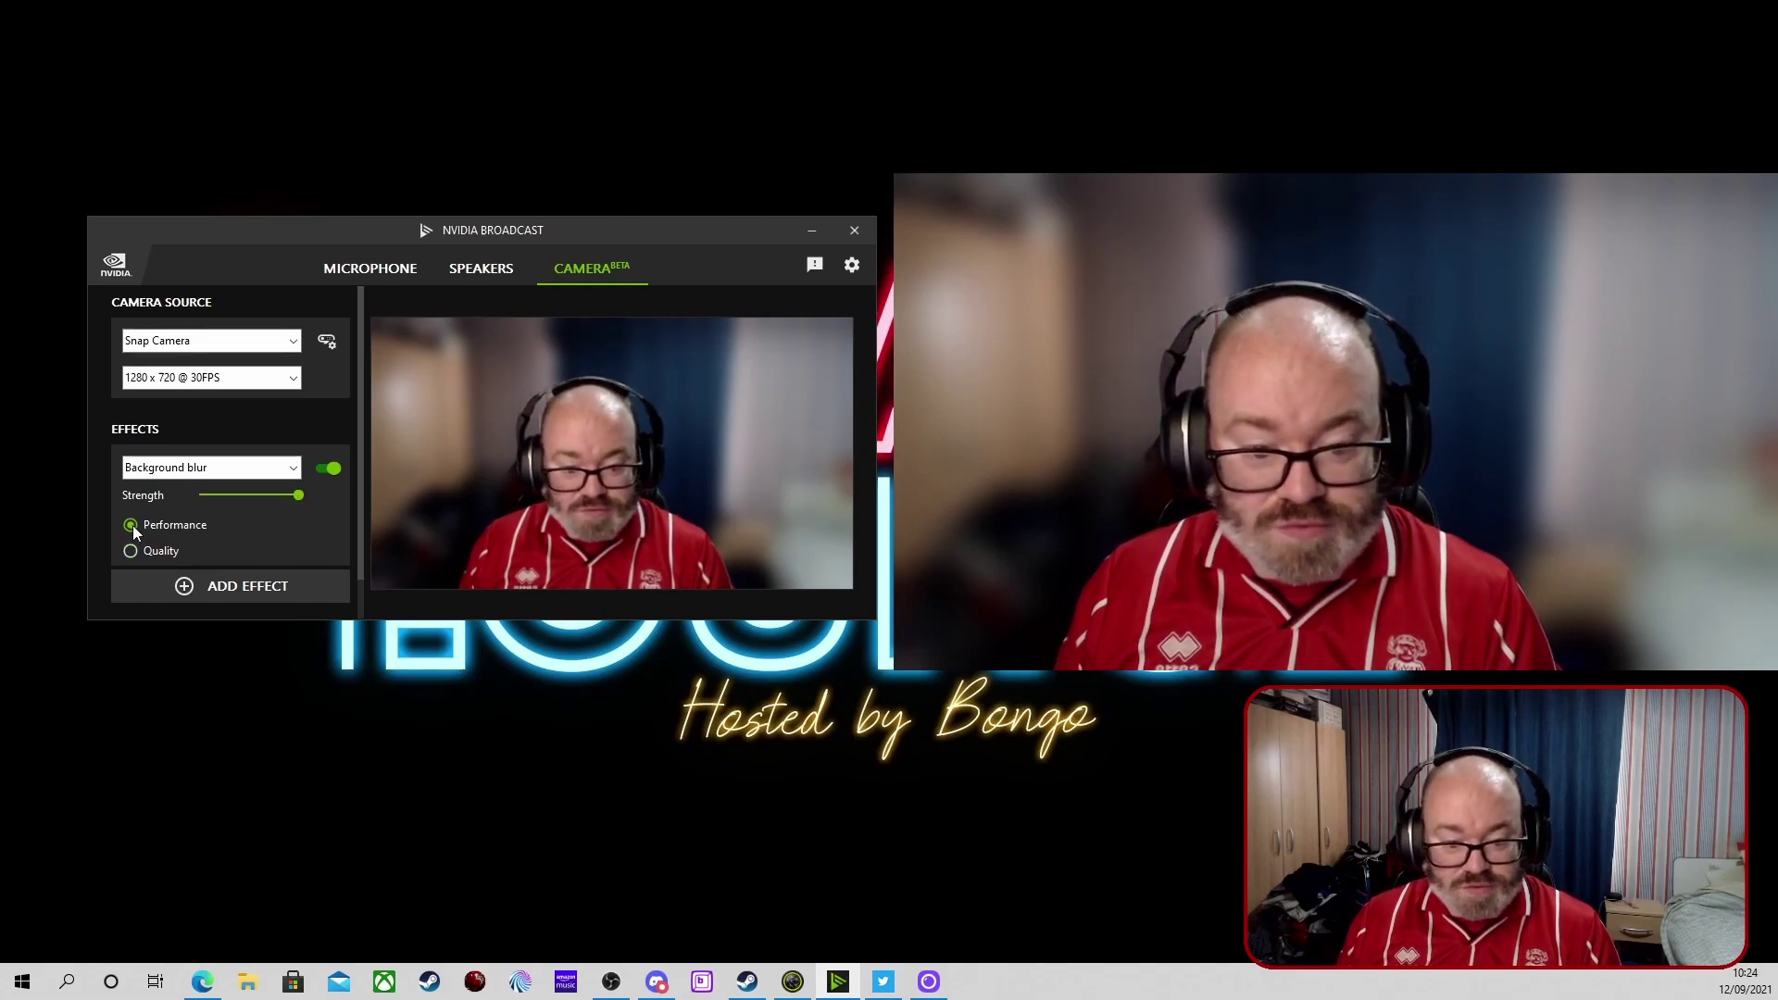
{"action": "left_click", "coordinate": [131, 548]}
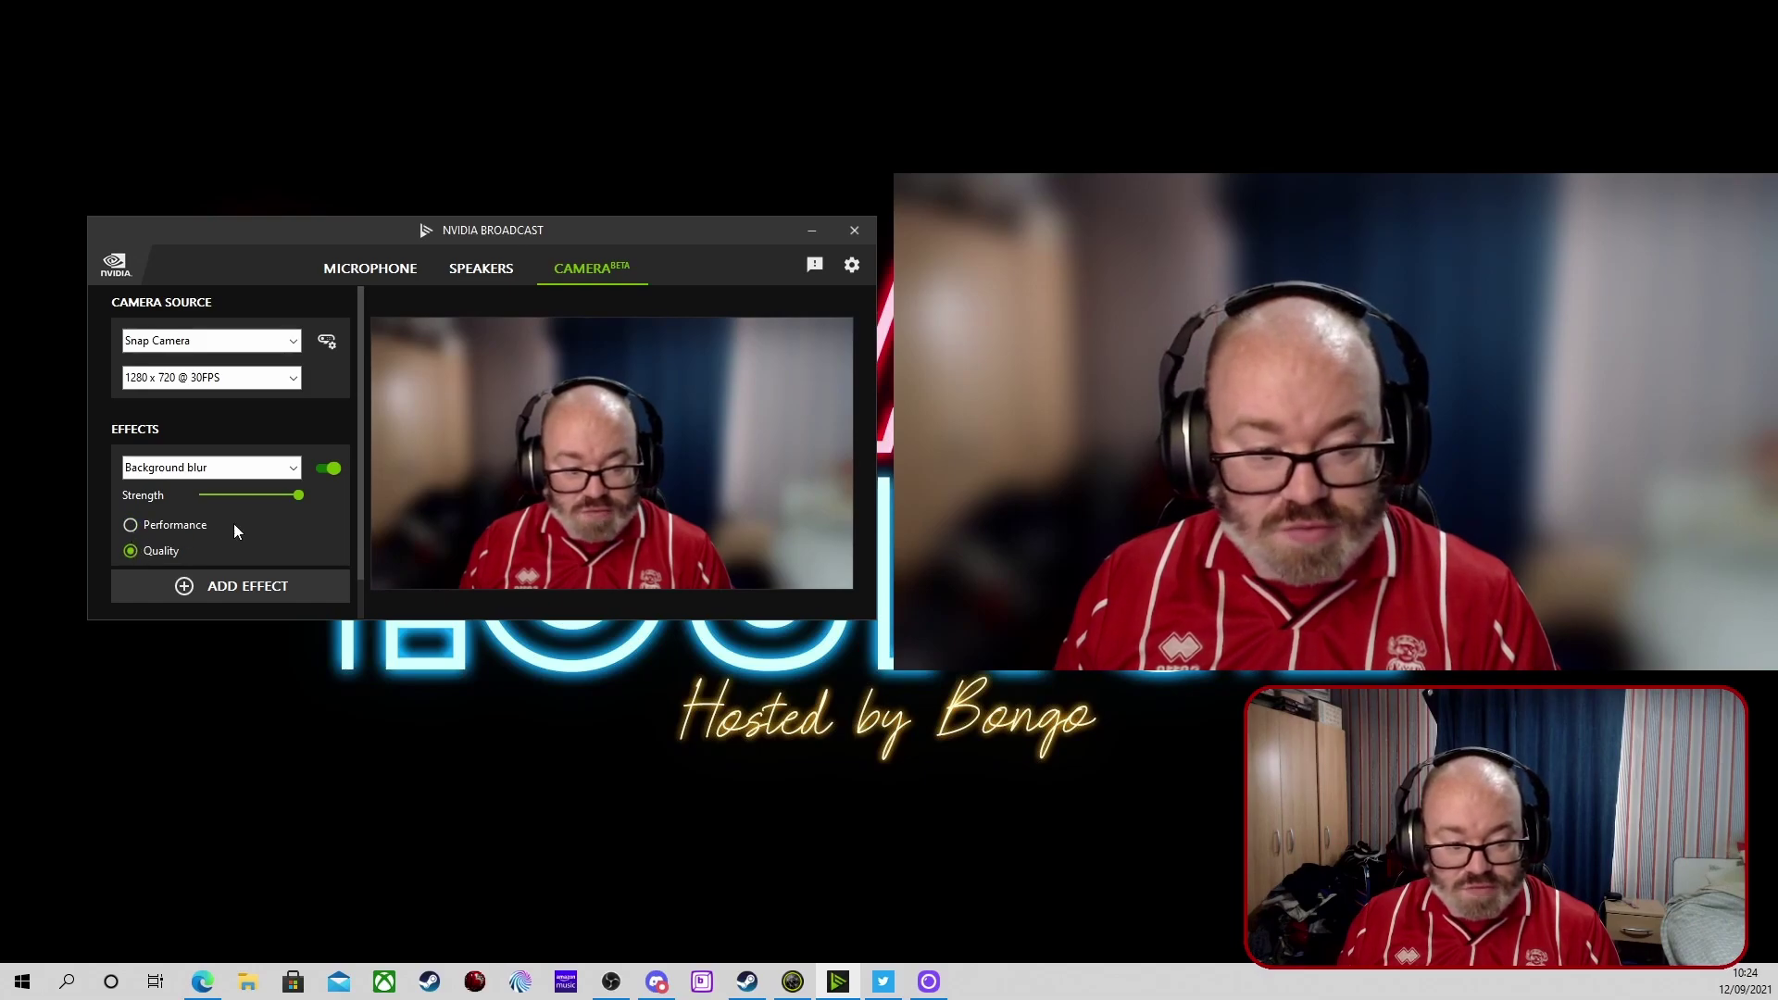
{"action": "left_click_drag", "start_coordinate": [298, 498], "coordinate": [213, 507]}
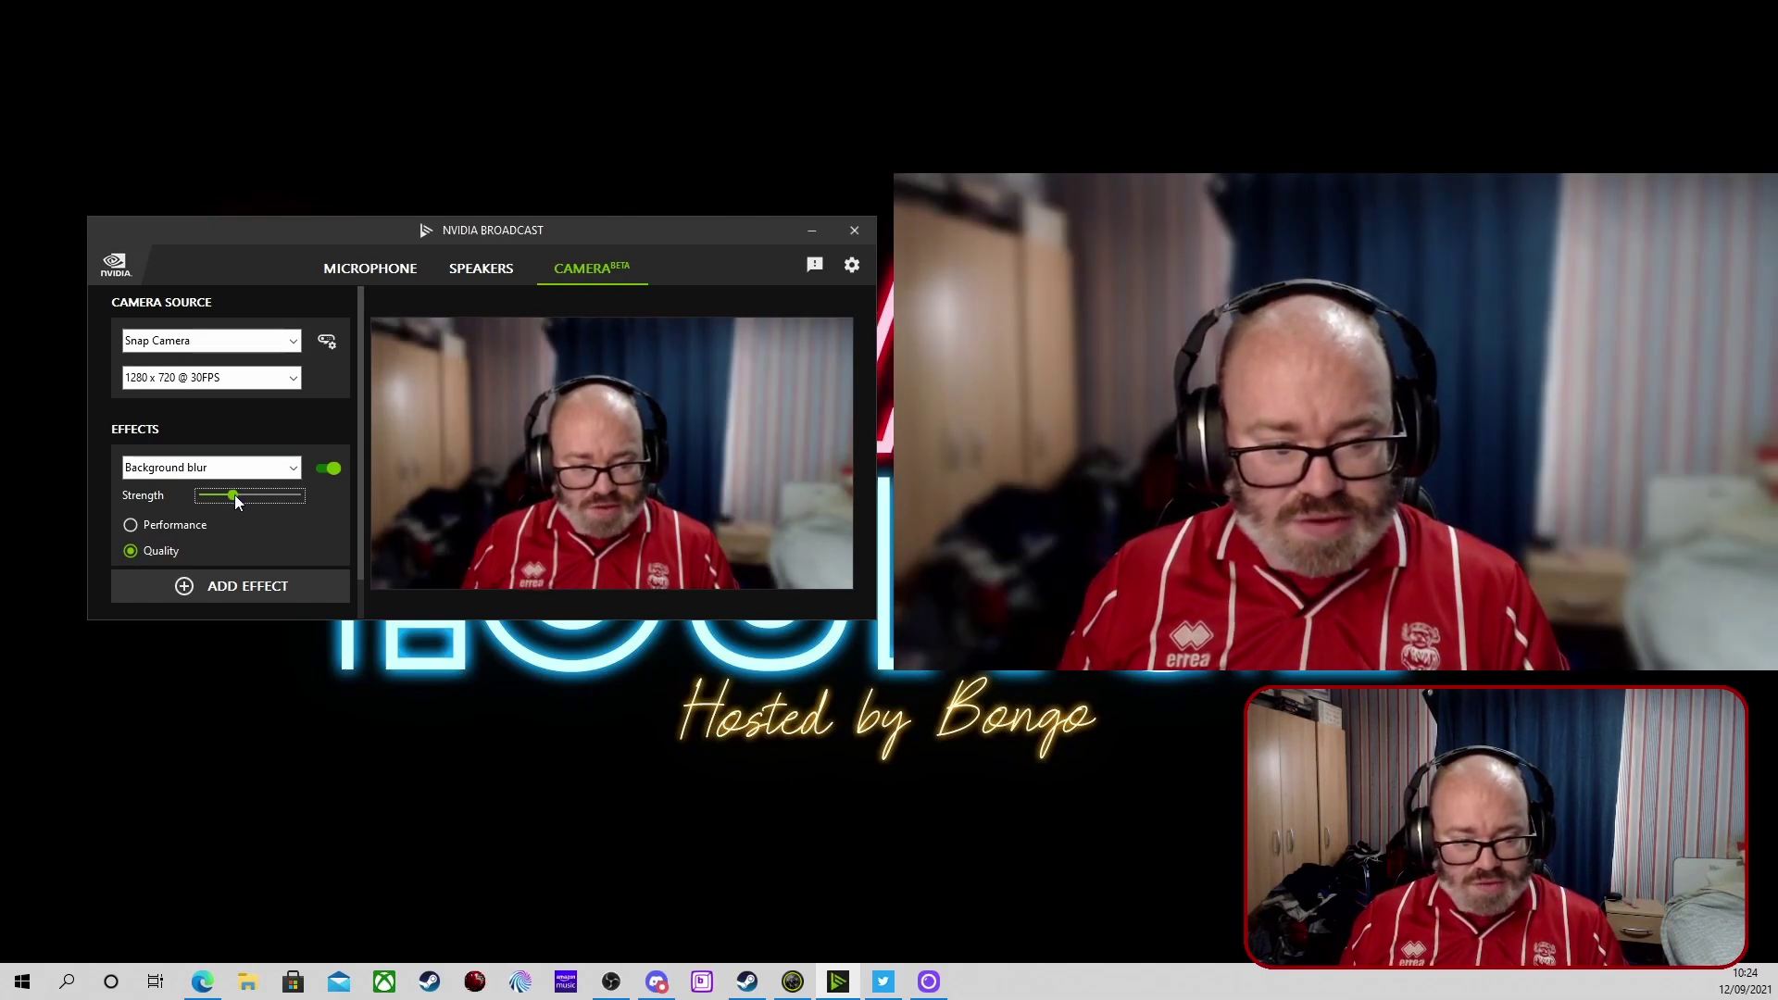
{"action": "left_click_drag", "start_coordinate": [256, 501], "coordinate": [264, 503]}
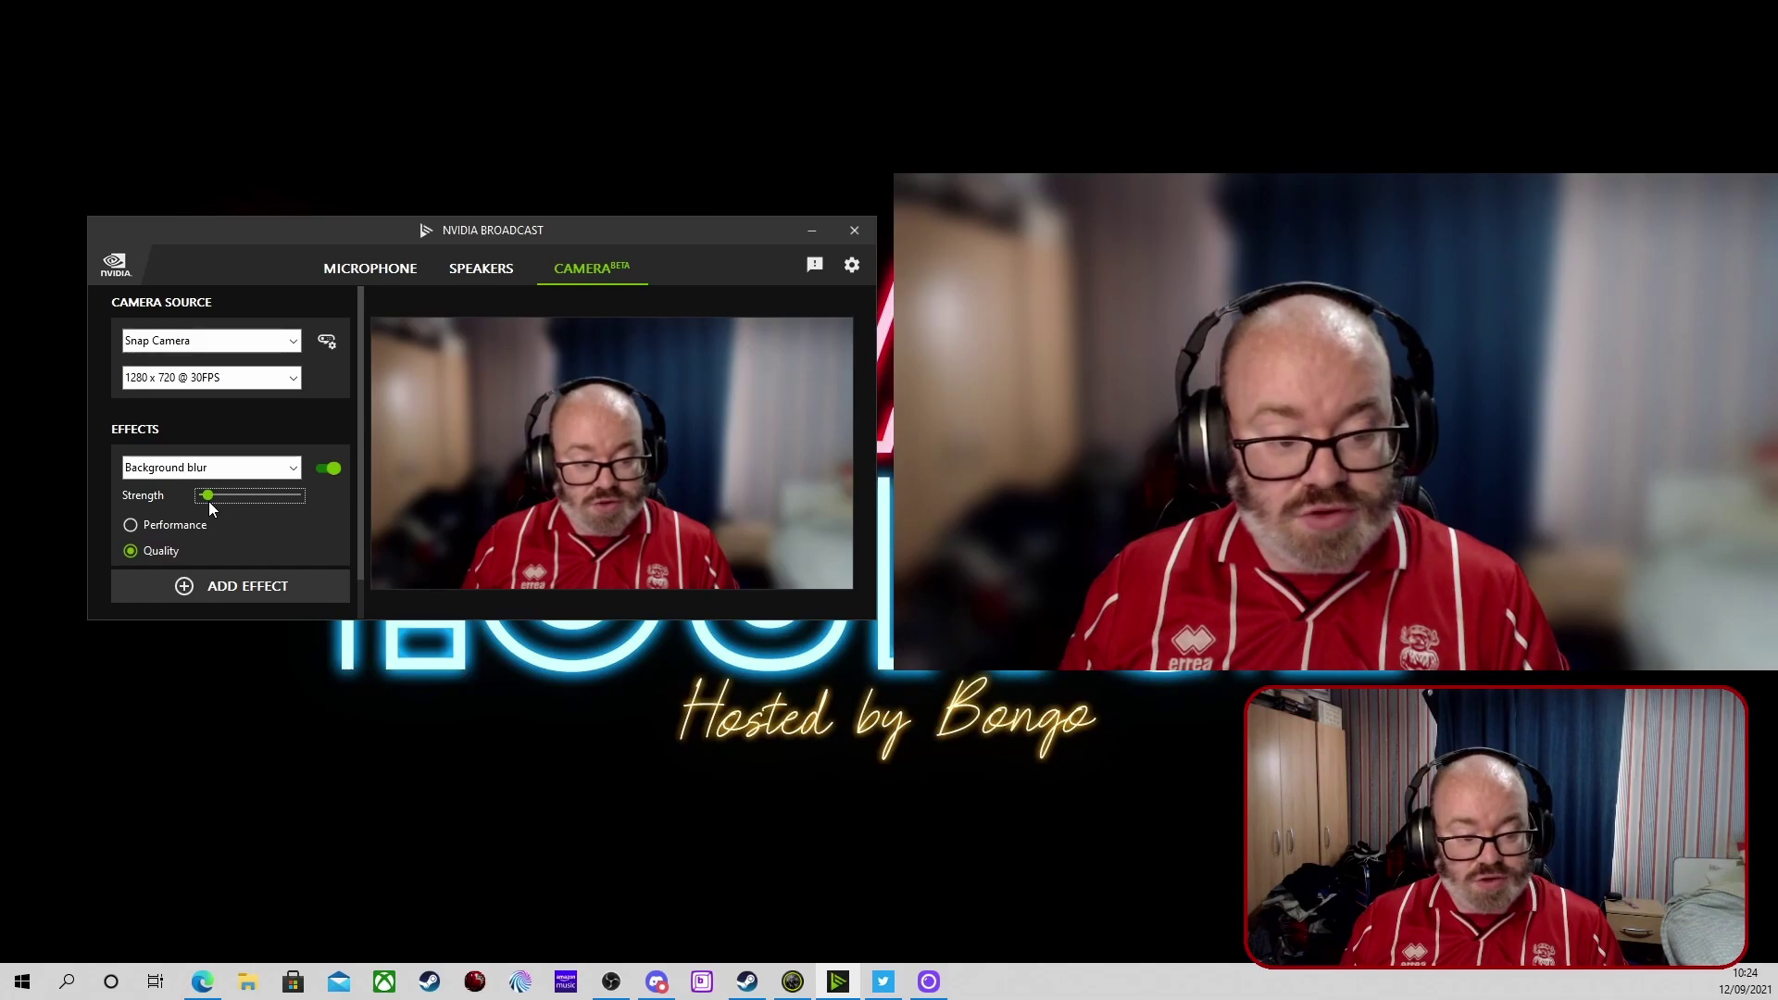
{"action": "left_click_drag", "start_coordinate": [208, 502], "coordinate": [199, 498]}
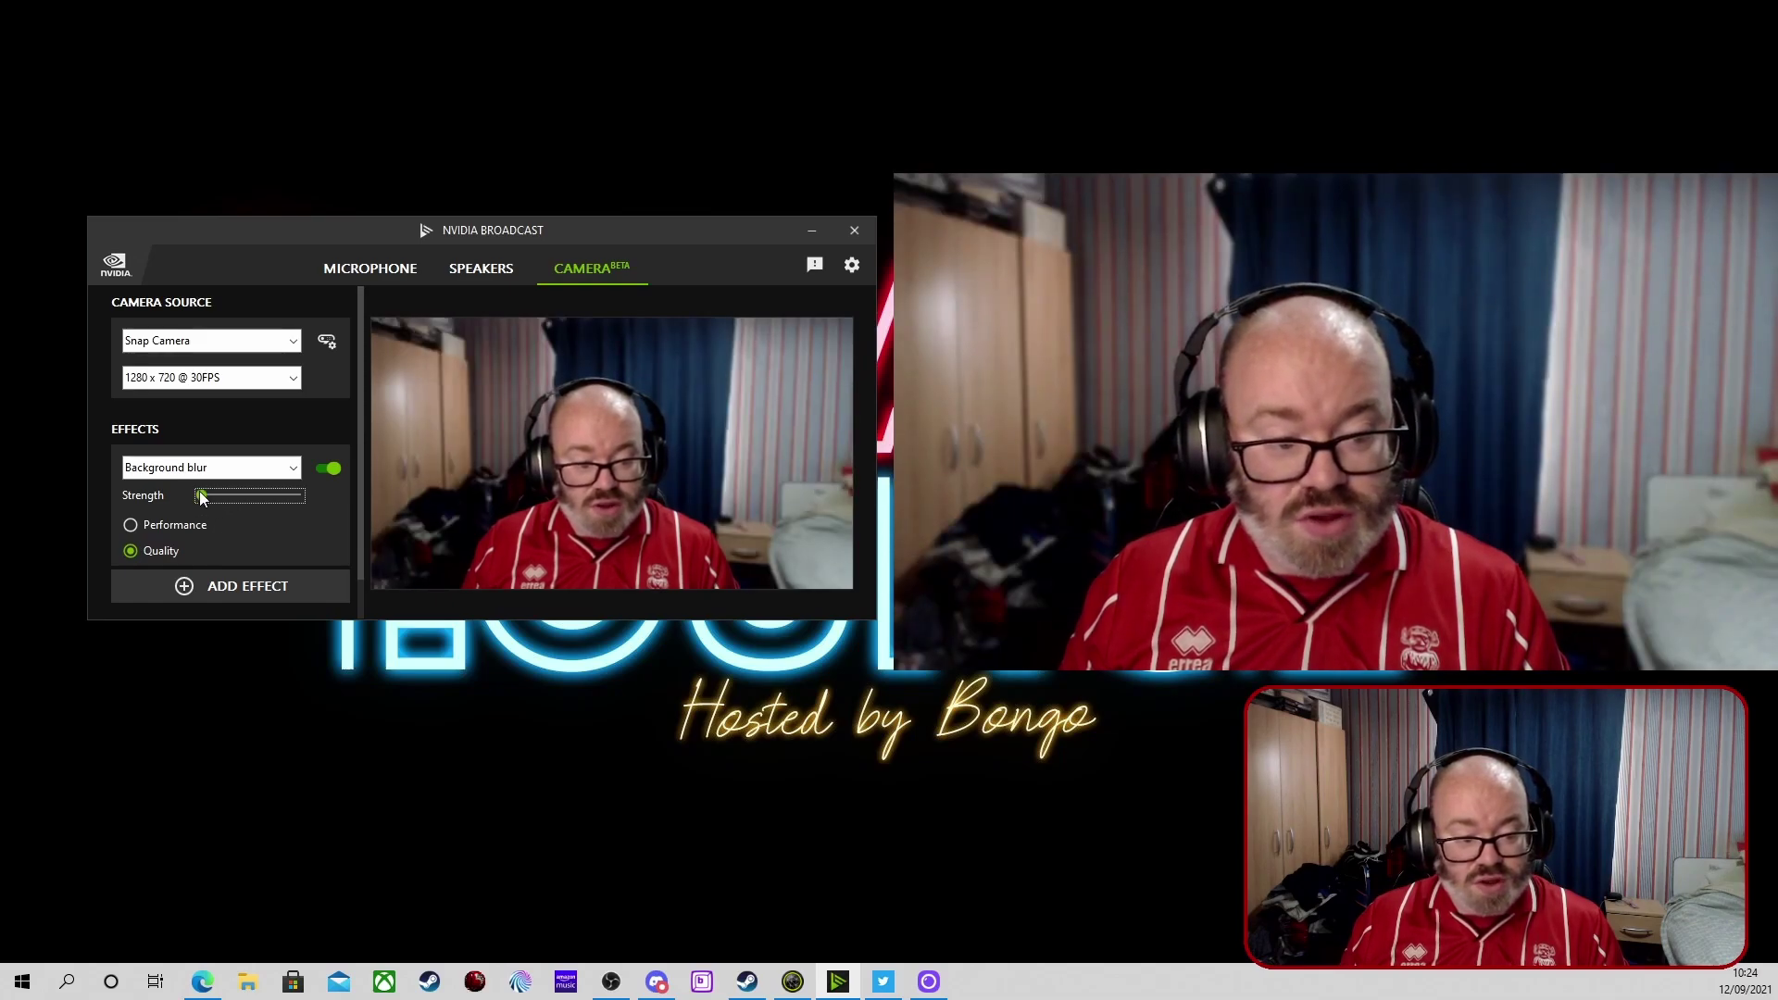
{"action": "left_click_drag", "start_coordinate": [198, 492], "coordinate": [213, 495]}
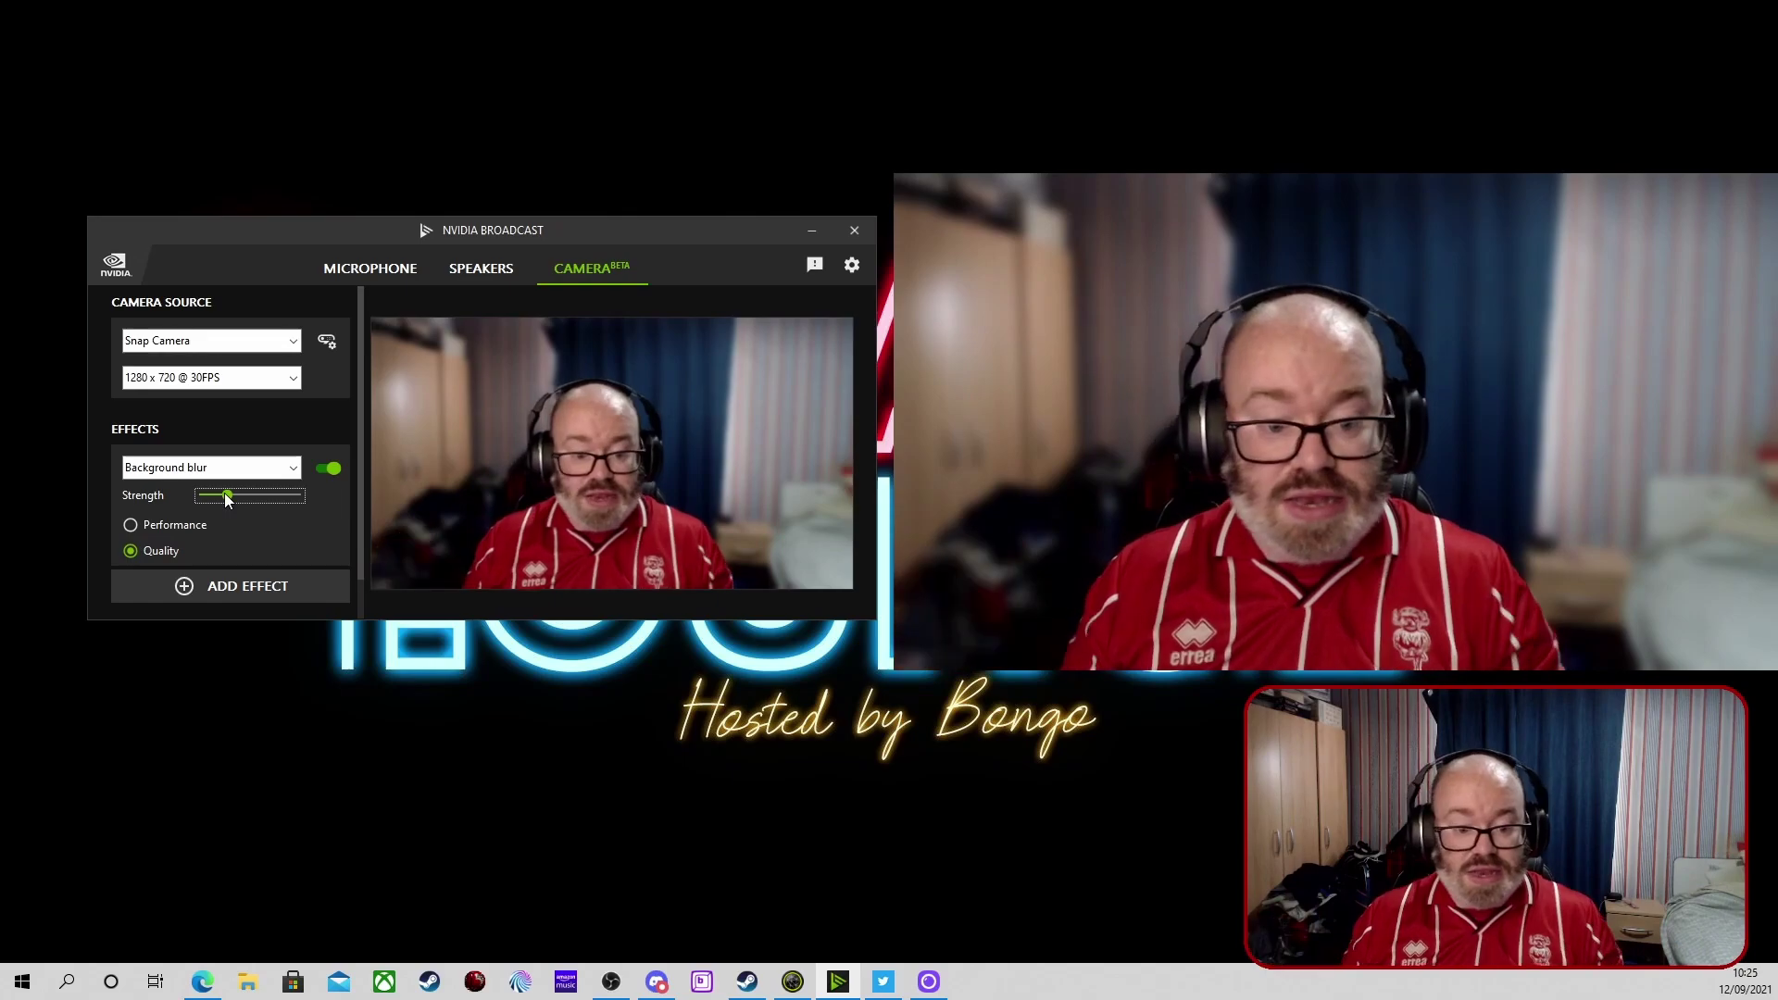
Step: Change the camera effect from Background blur to Background replacement
{"action": "scroll", "coordinate": [269, 520], "scroll_direction": "down", "scroll_amount": 1}
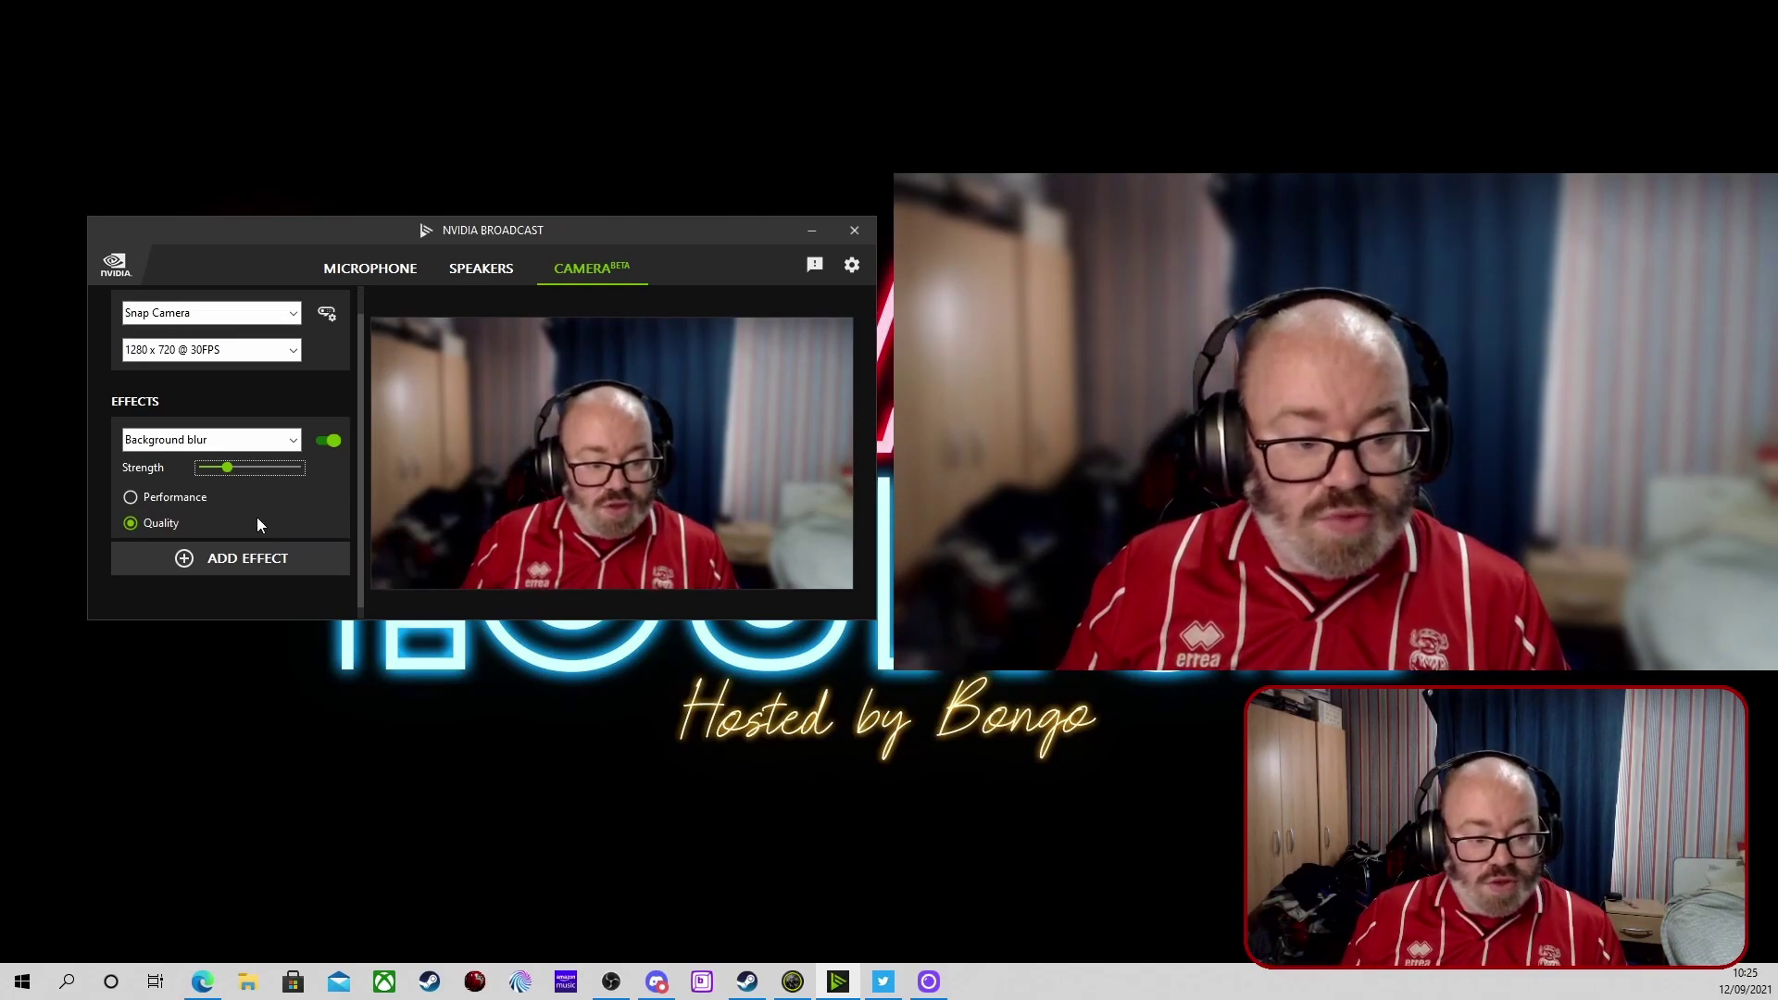
{"action": "left_click", "coordinate": [294, 442]}
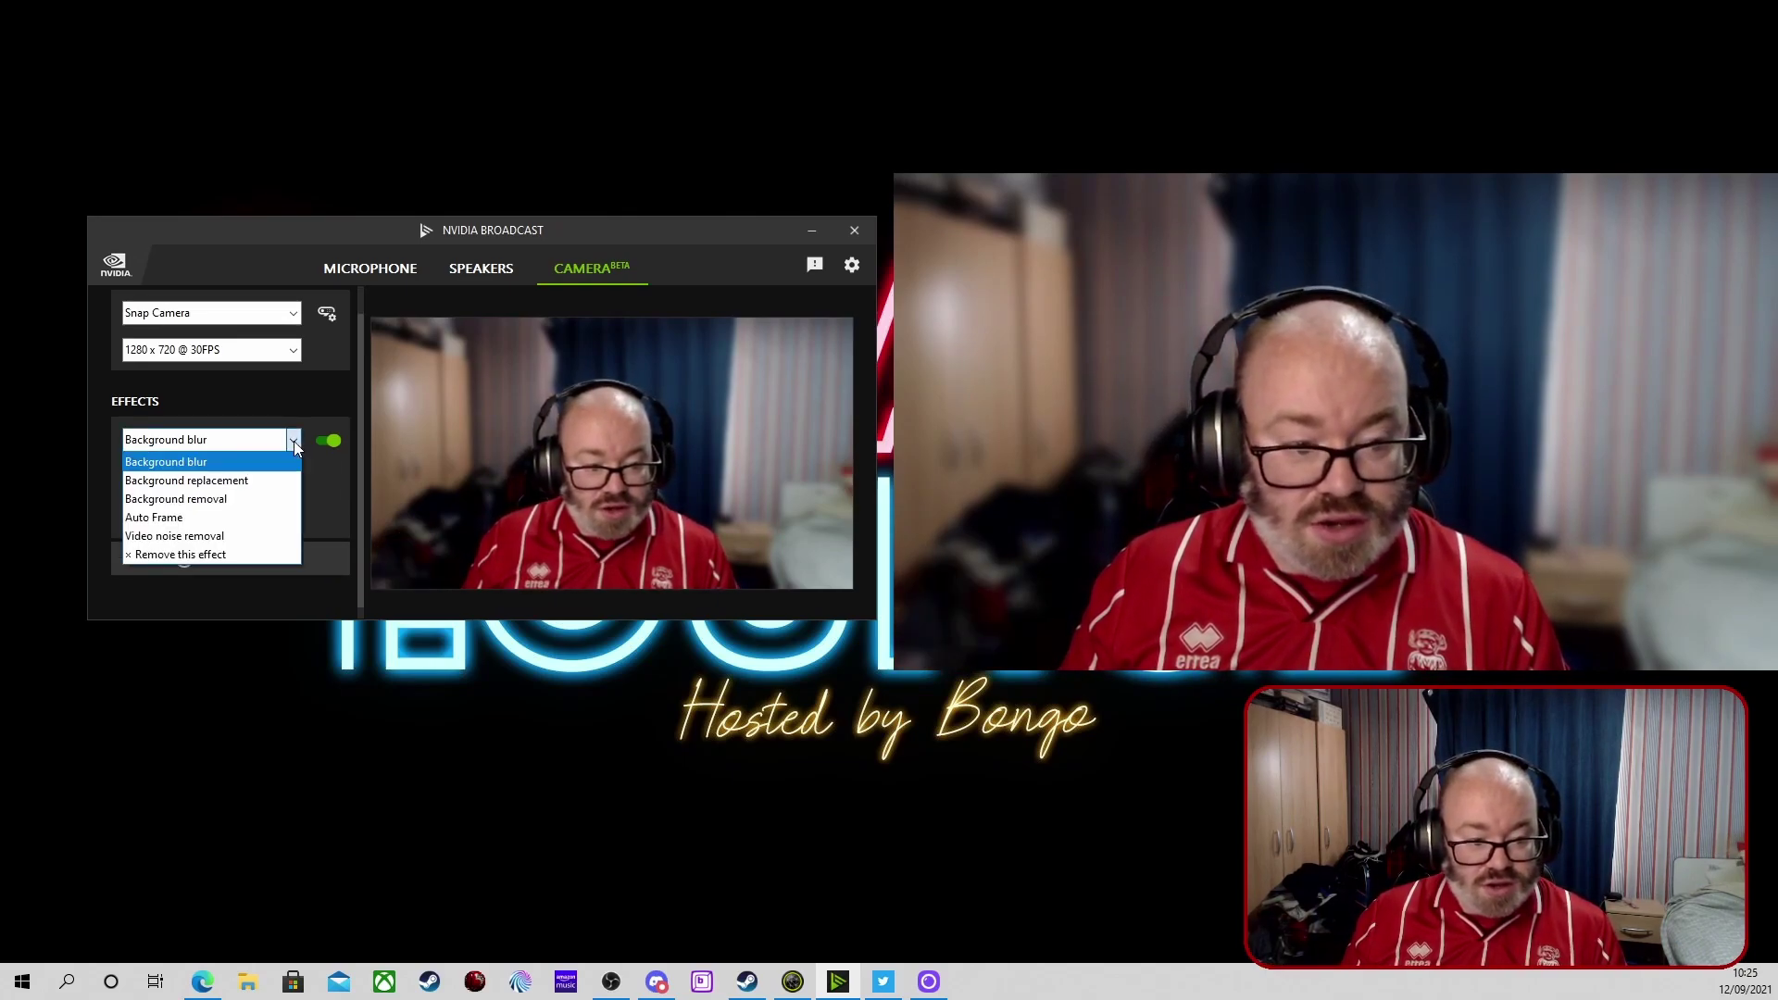
{"action": "left_click", "coordinate": [248, 476]}
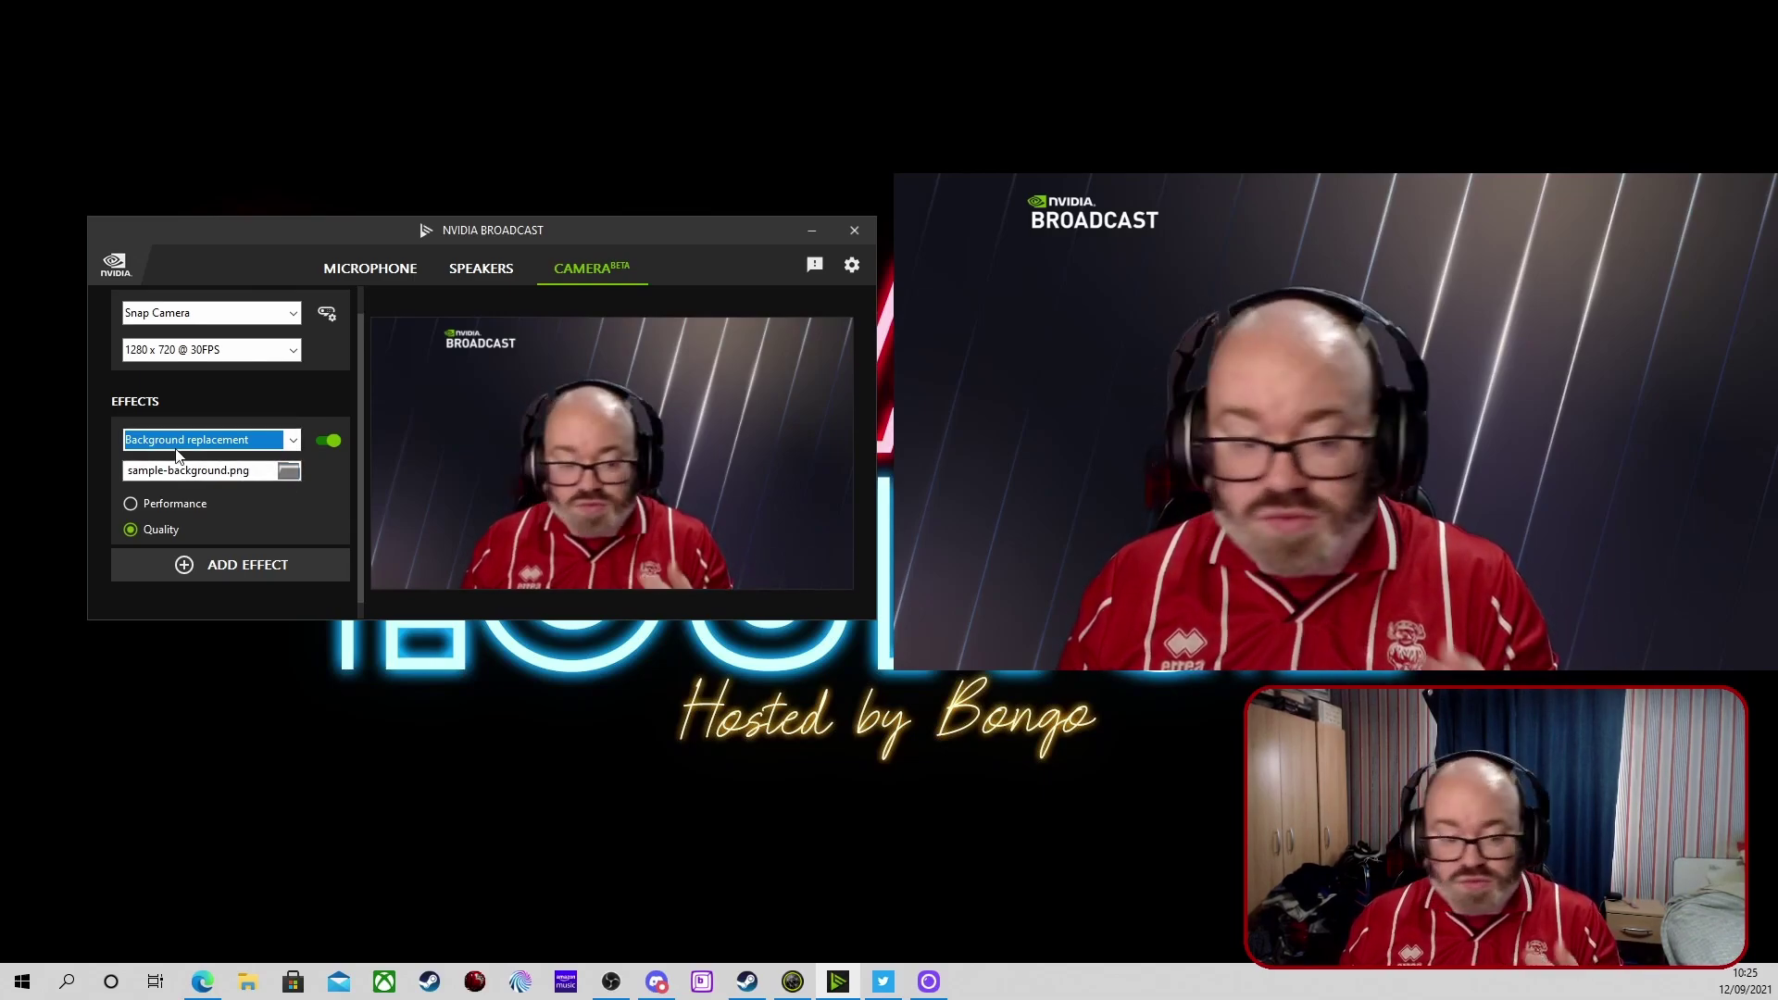
Step: Change the camera effect to Auto Frame and set its zoom to about a fifth of the range
{"action": "left_click", "coordinate": [293, 443]}
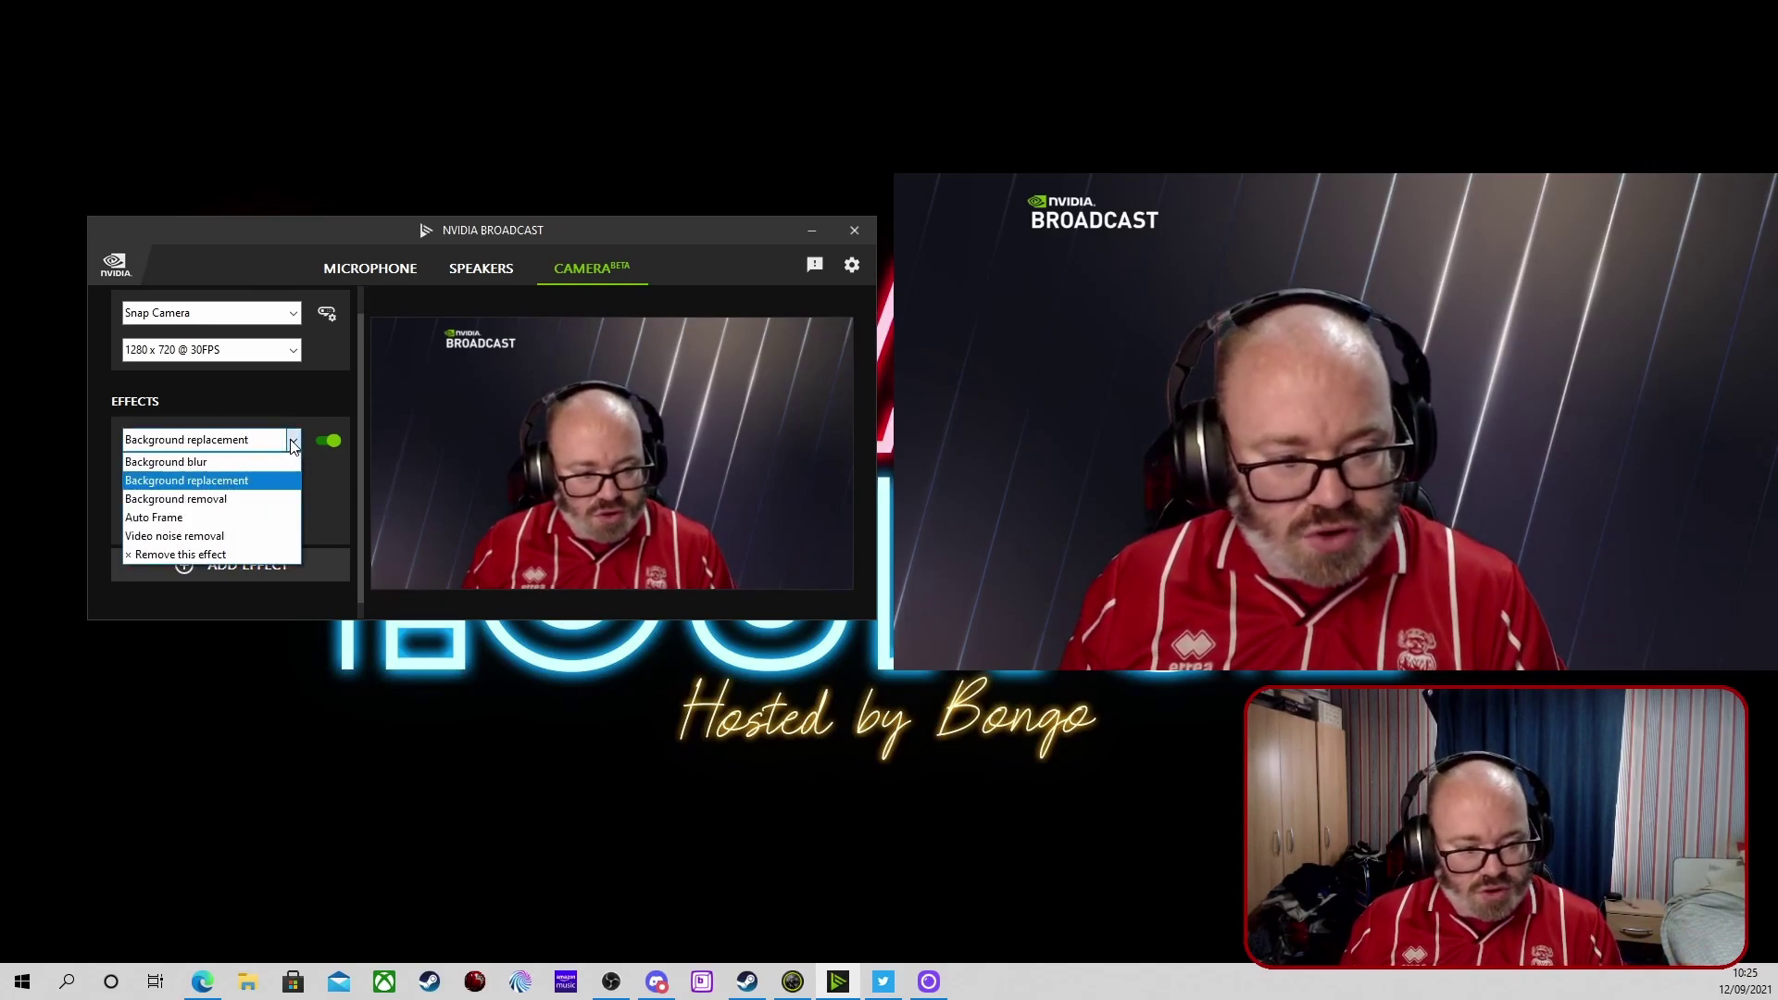
{"action": "left_click", "coordinate": [187, 519]}
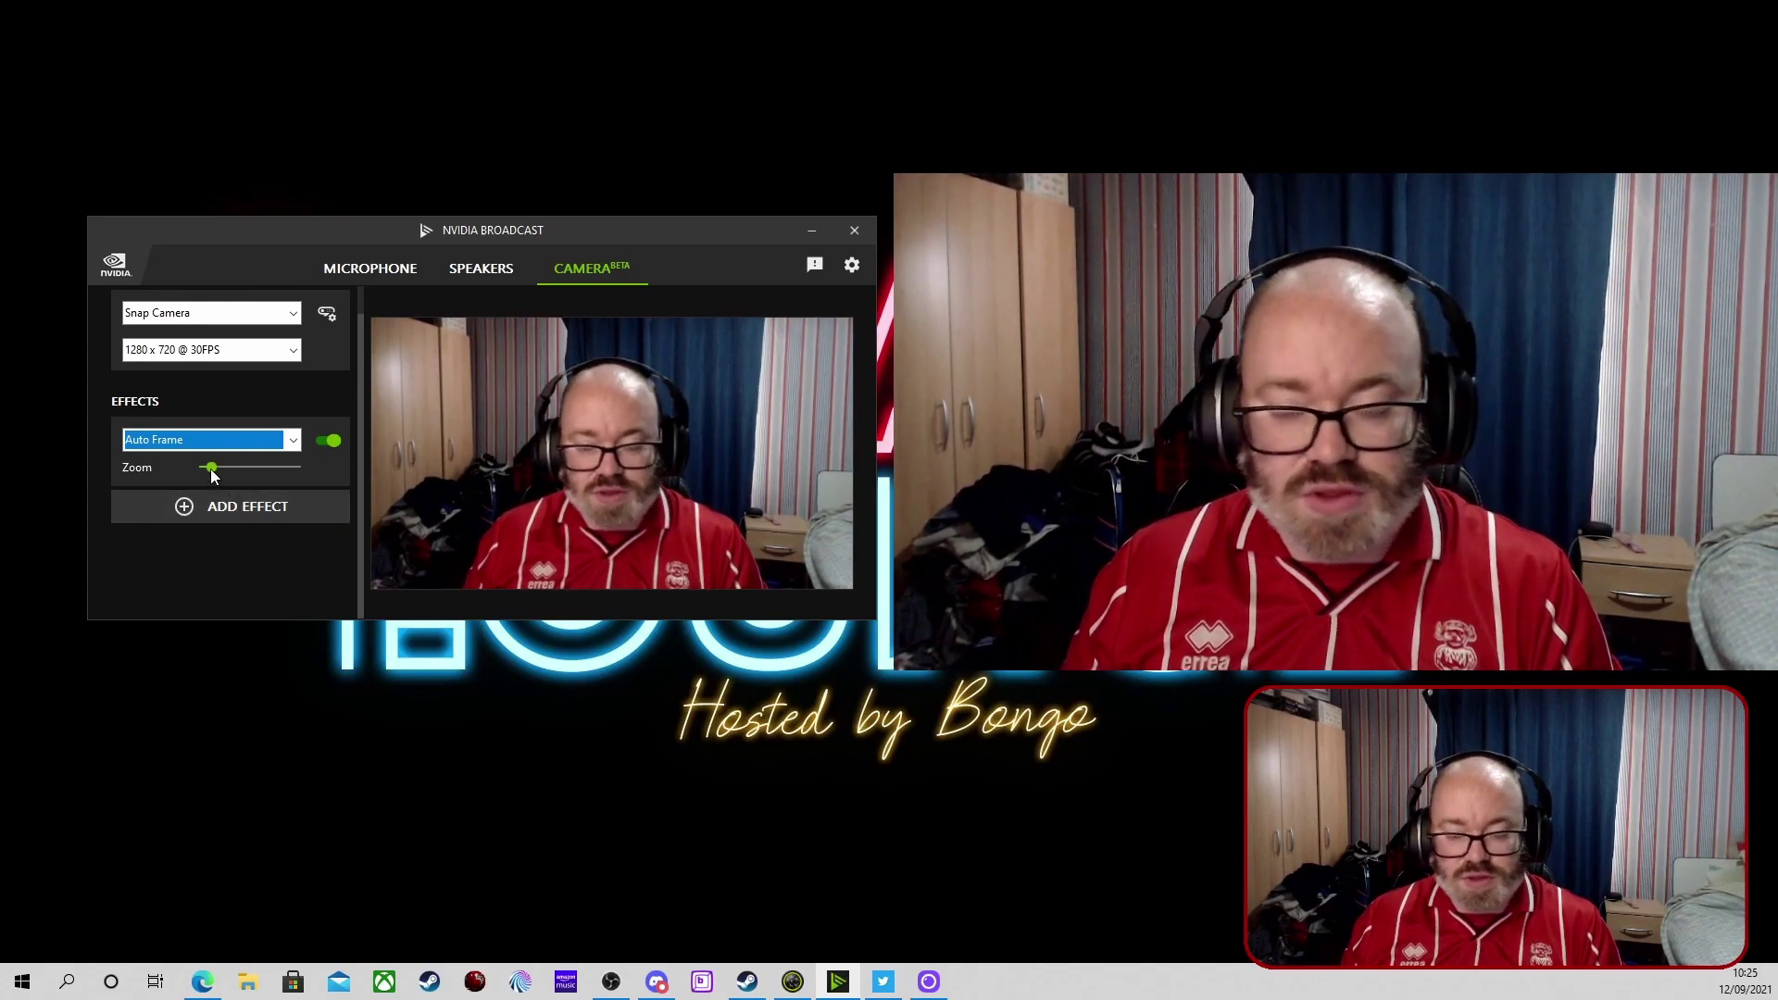
{"action": "left_click_drag", "start_coordinate": [212, 475], "coordinate": [251, 475]}
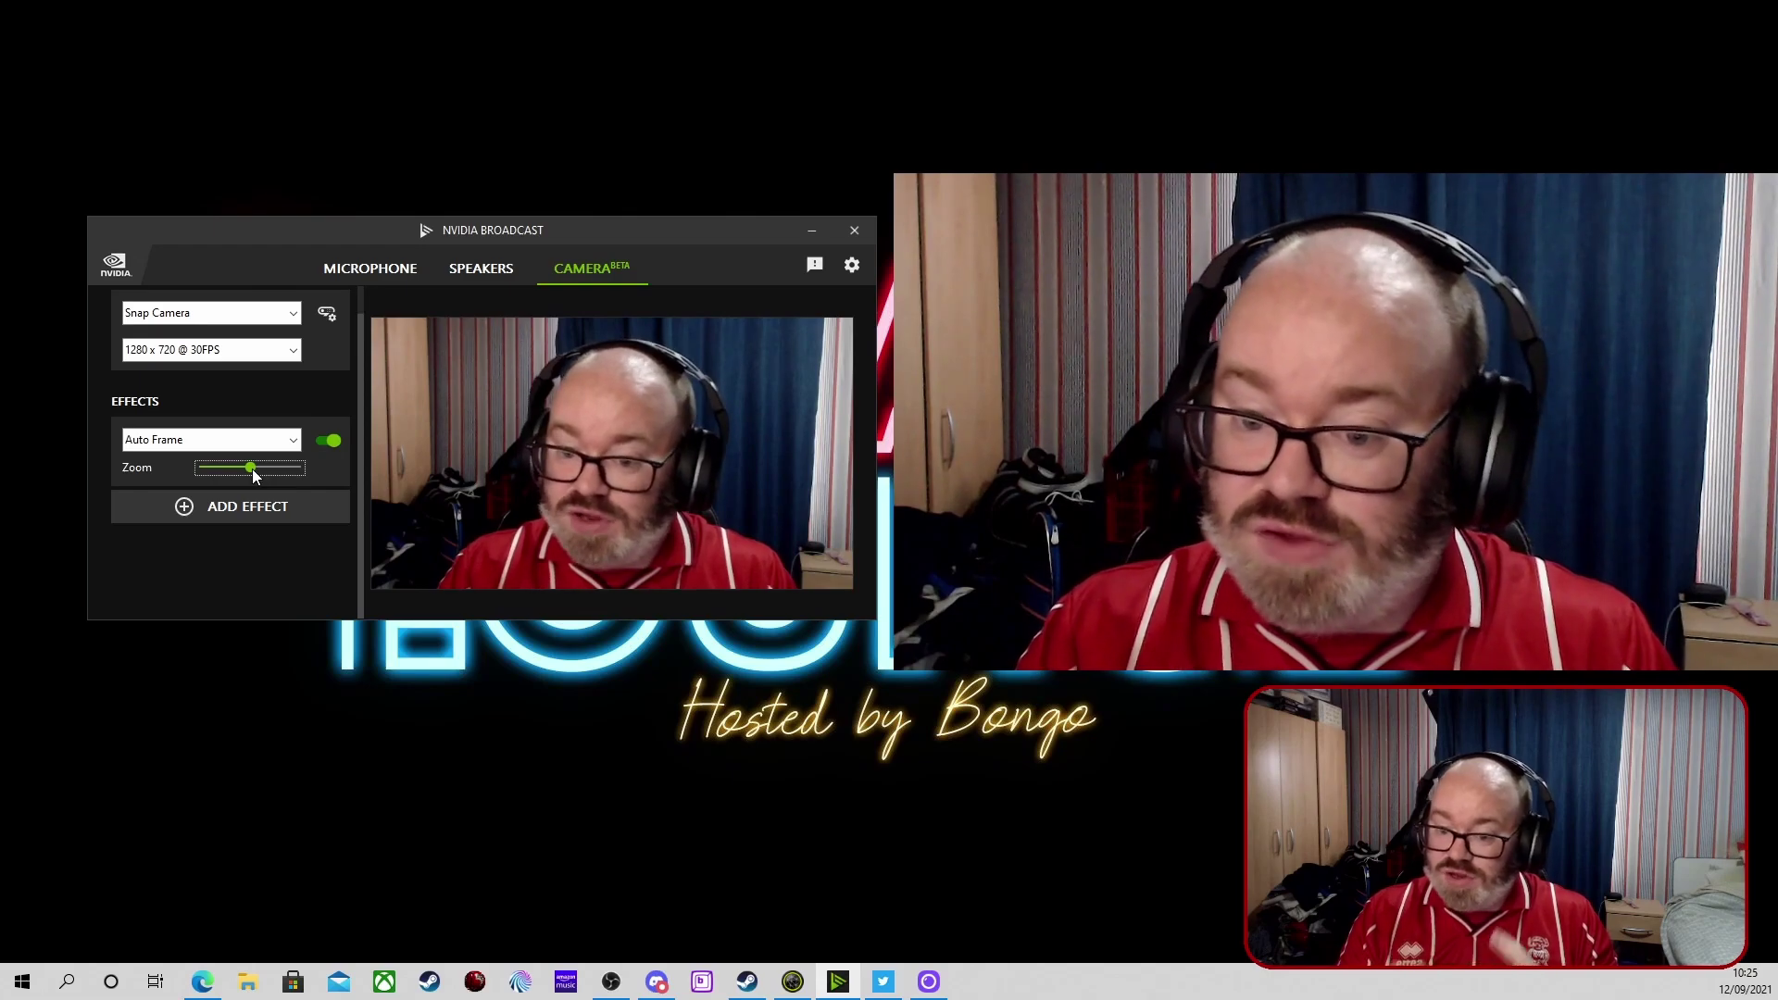
{"action": "mouse_move", "coordinate": [253, 468]}
{"action": "left_mouse_down"}
{"action": "mouse_move", "coordinate": [313, 470]}
{"action": "mouse_move", "coordinate": [224, 471]}
{"action": "left_mouse_up"}
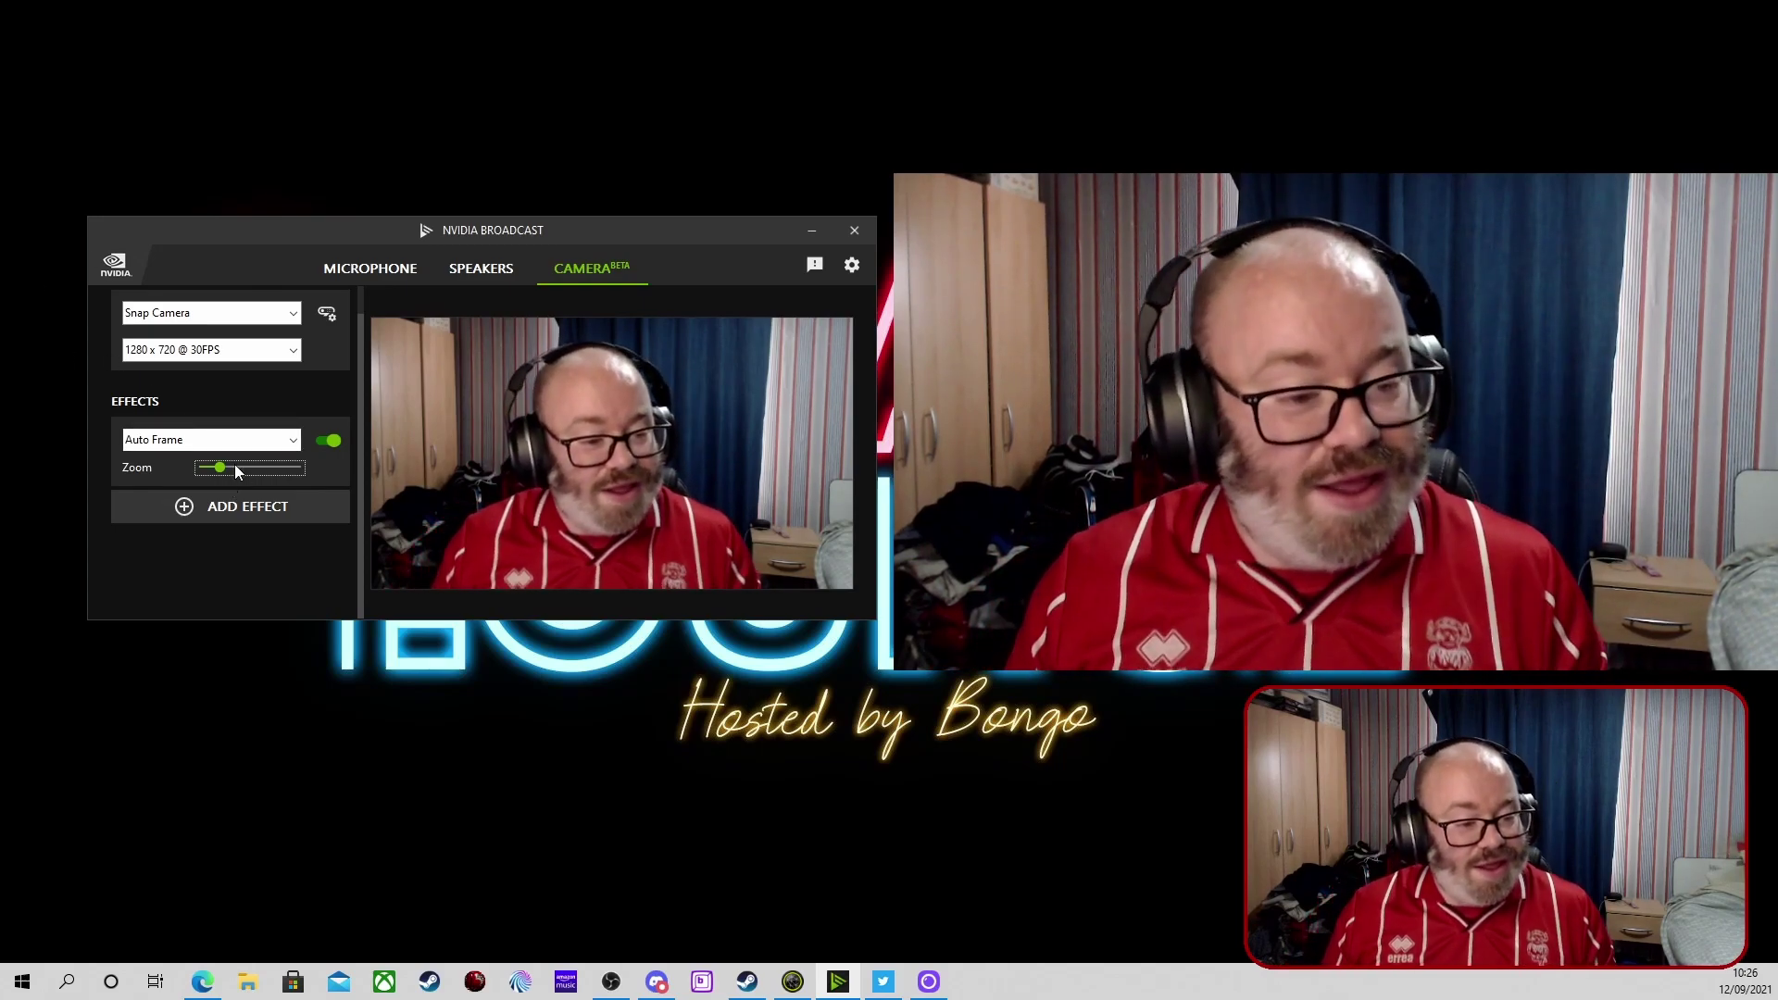
Step: Lower the Auto Frame zoom to its minimum, and raise it to about a third of its range
{"action": "scroll", "coordinate": [219, 474], "scroll_direction": "down", "scroll_amount": 2}
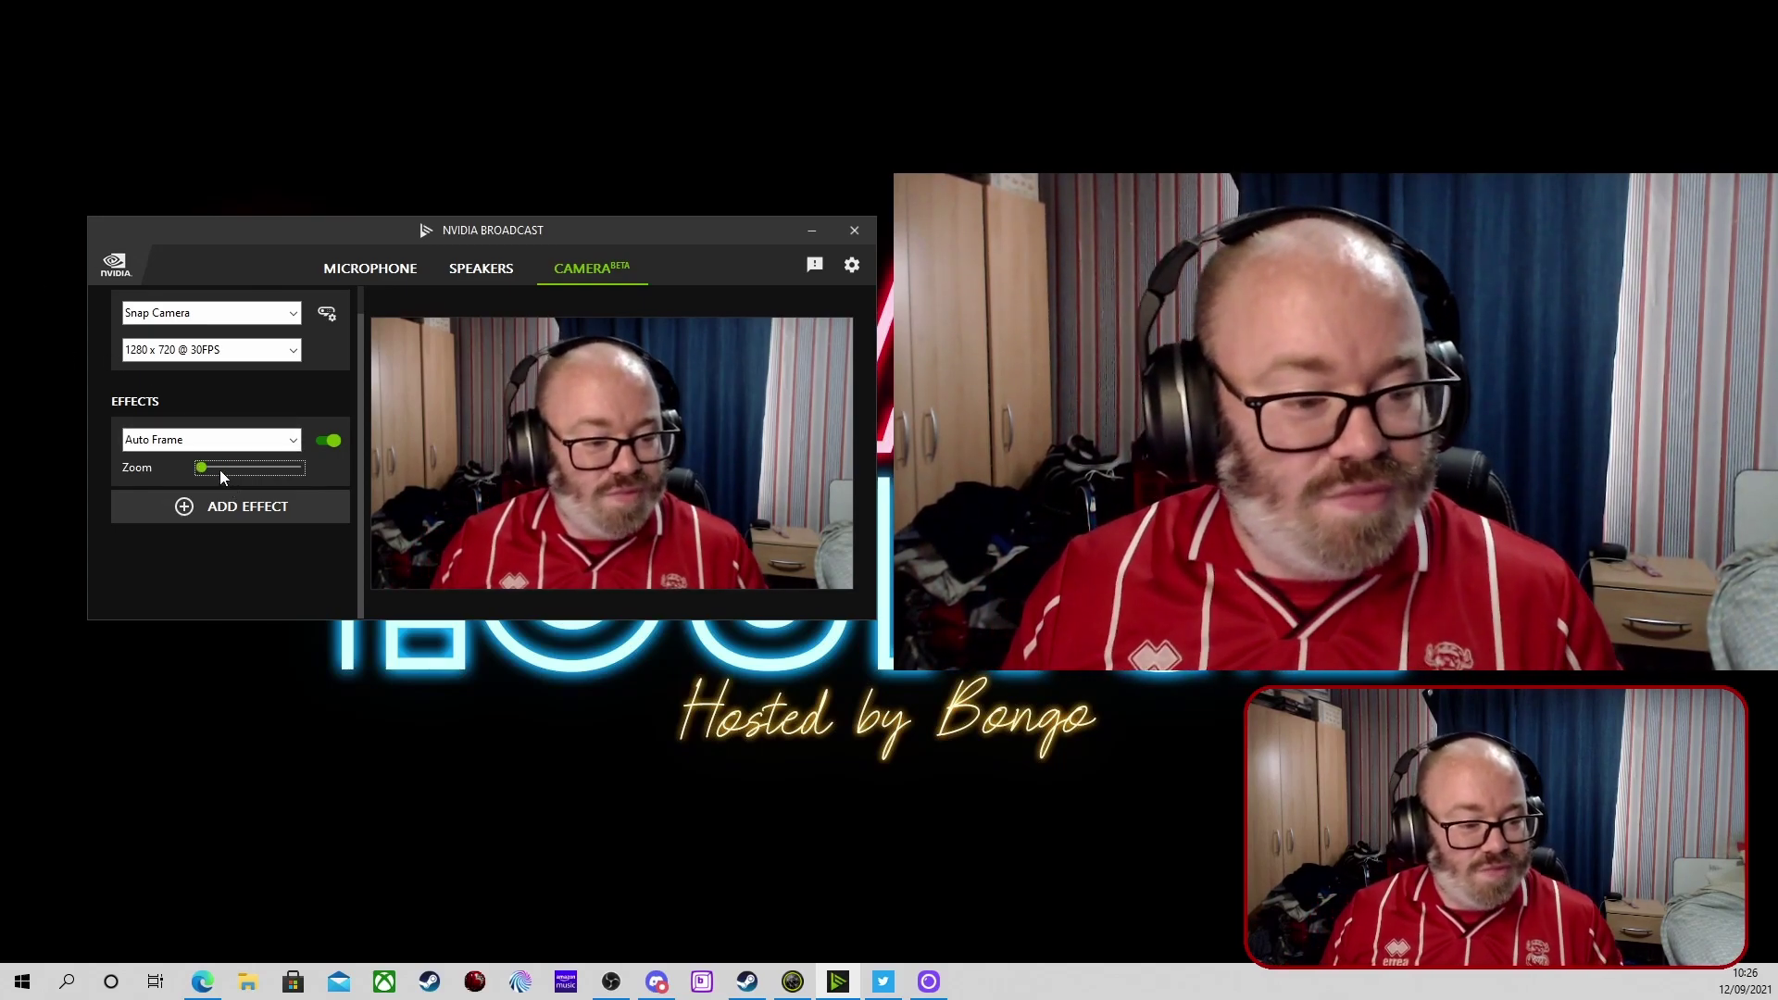
{"action": "left_click_drag", "start_coordinate": [208, 469], "coordinate": [235, 468]}
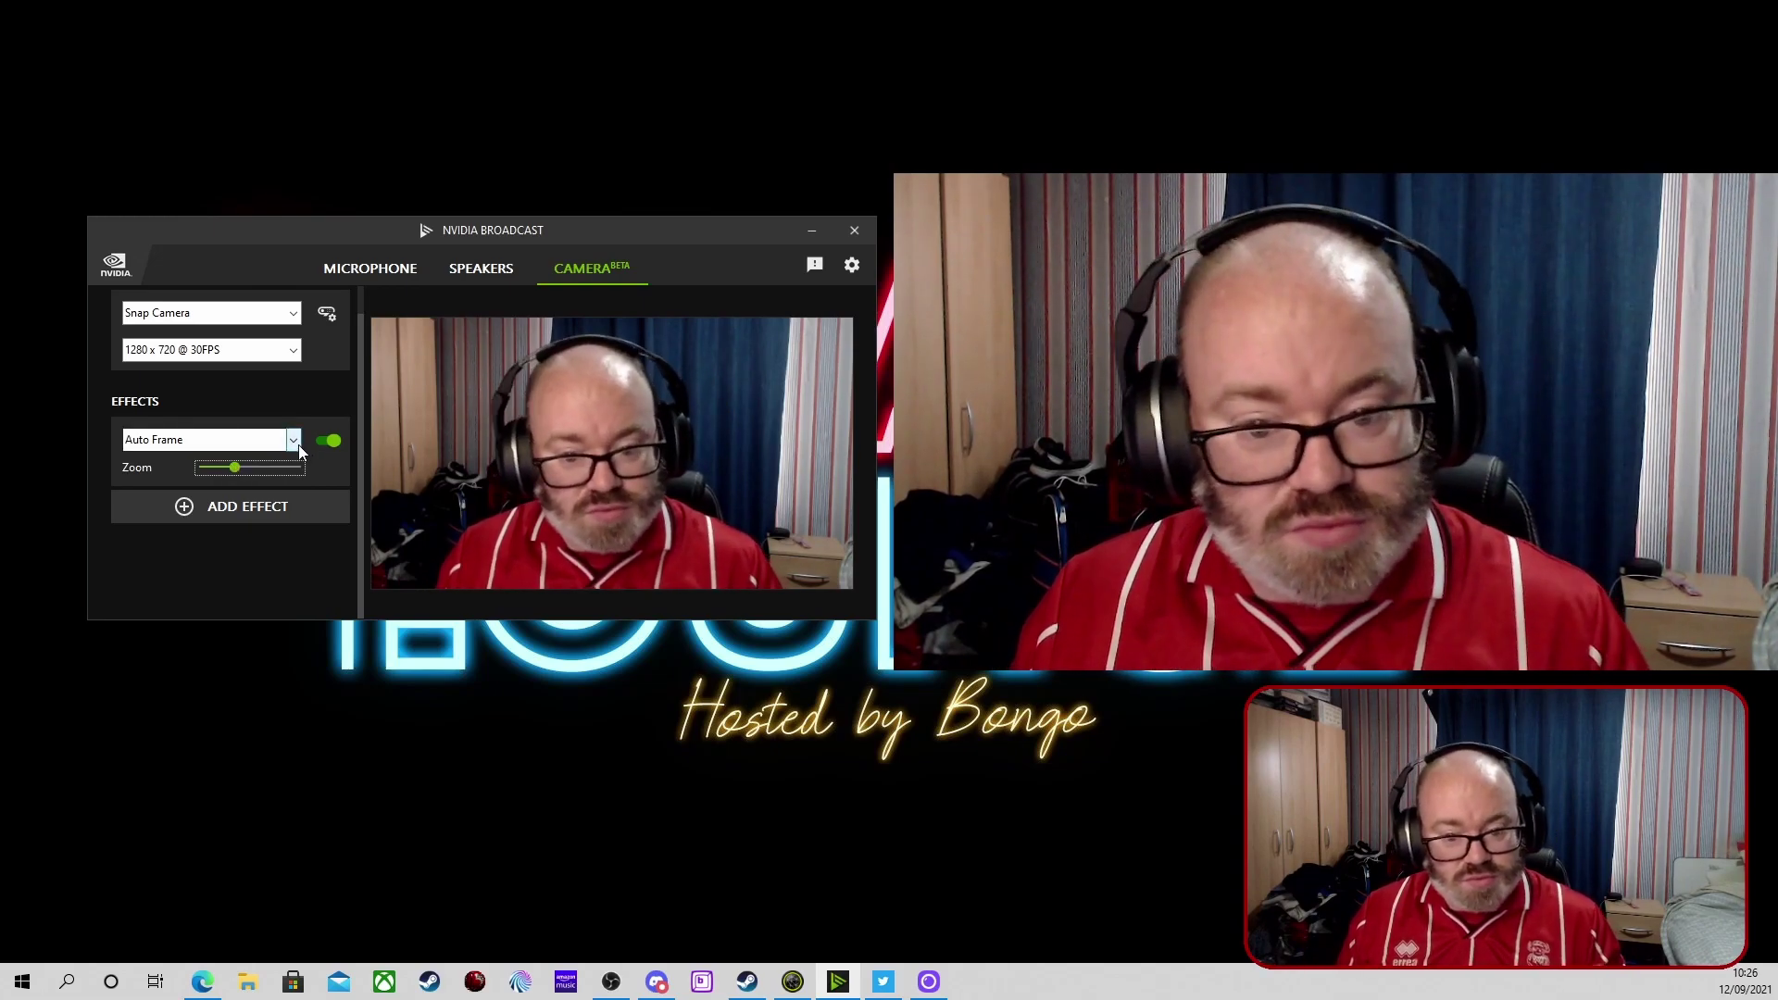
Step: Change the camera effect from Auto Frame to Video noise removal and set its strength to Strong
{"action": "left_click", "coordinate": [294, 441]}
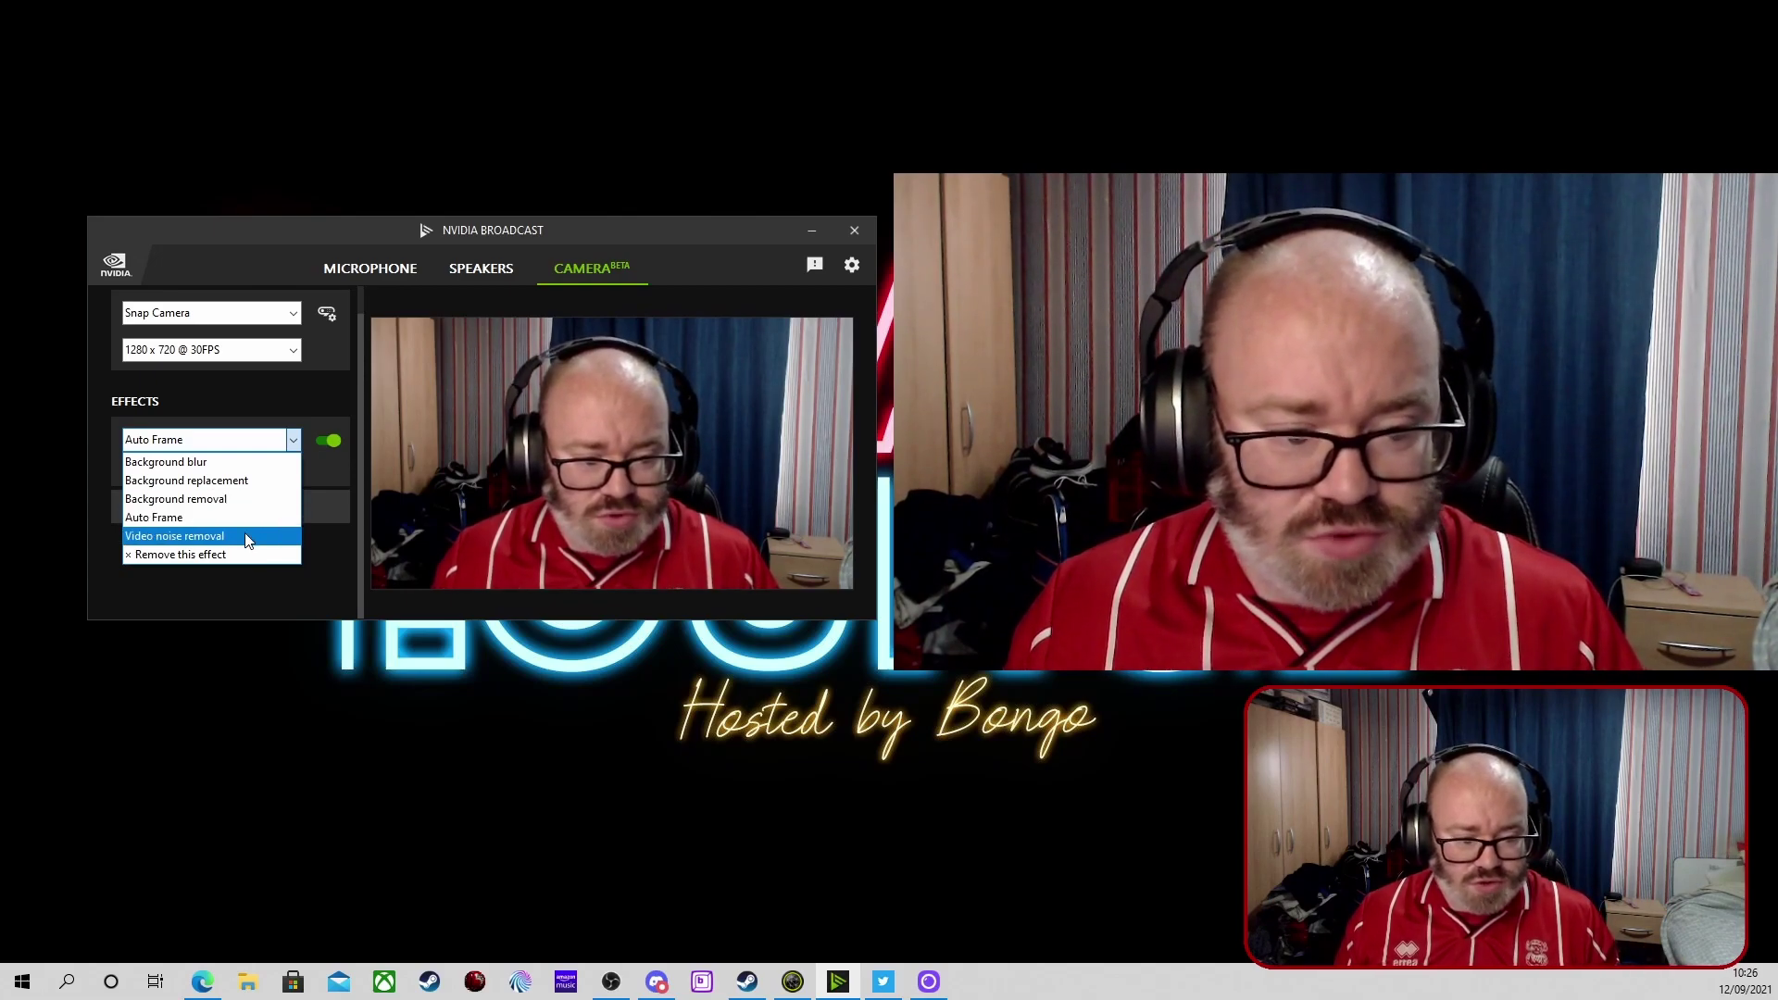
{"action": "left_click", "coordinate": [247, 537]}
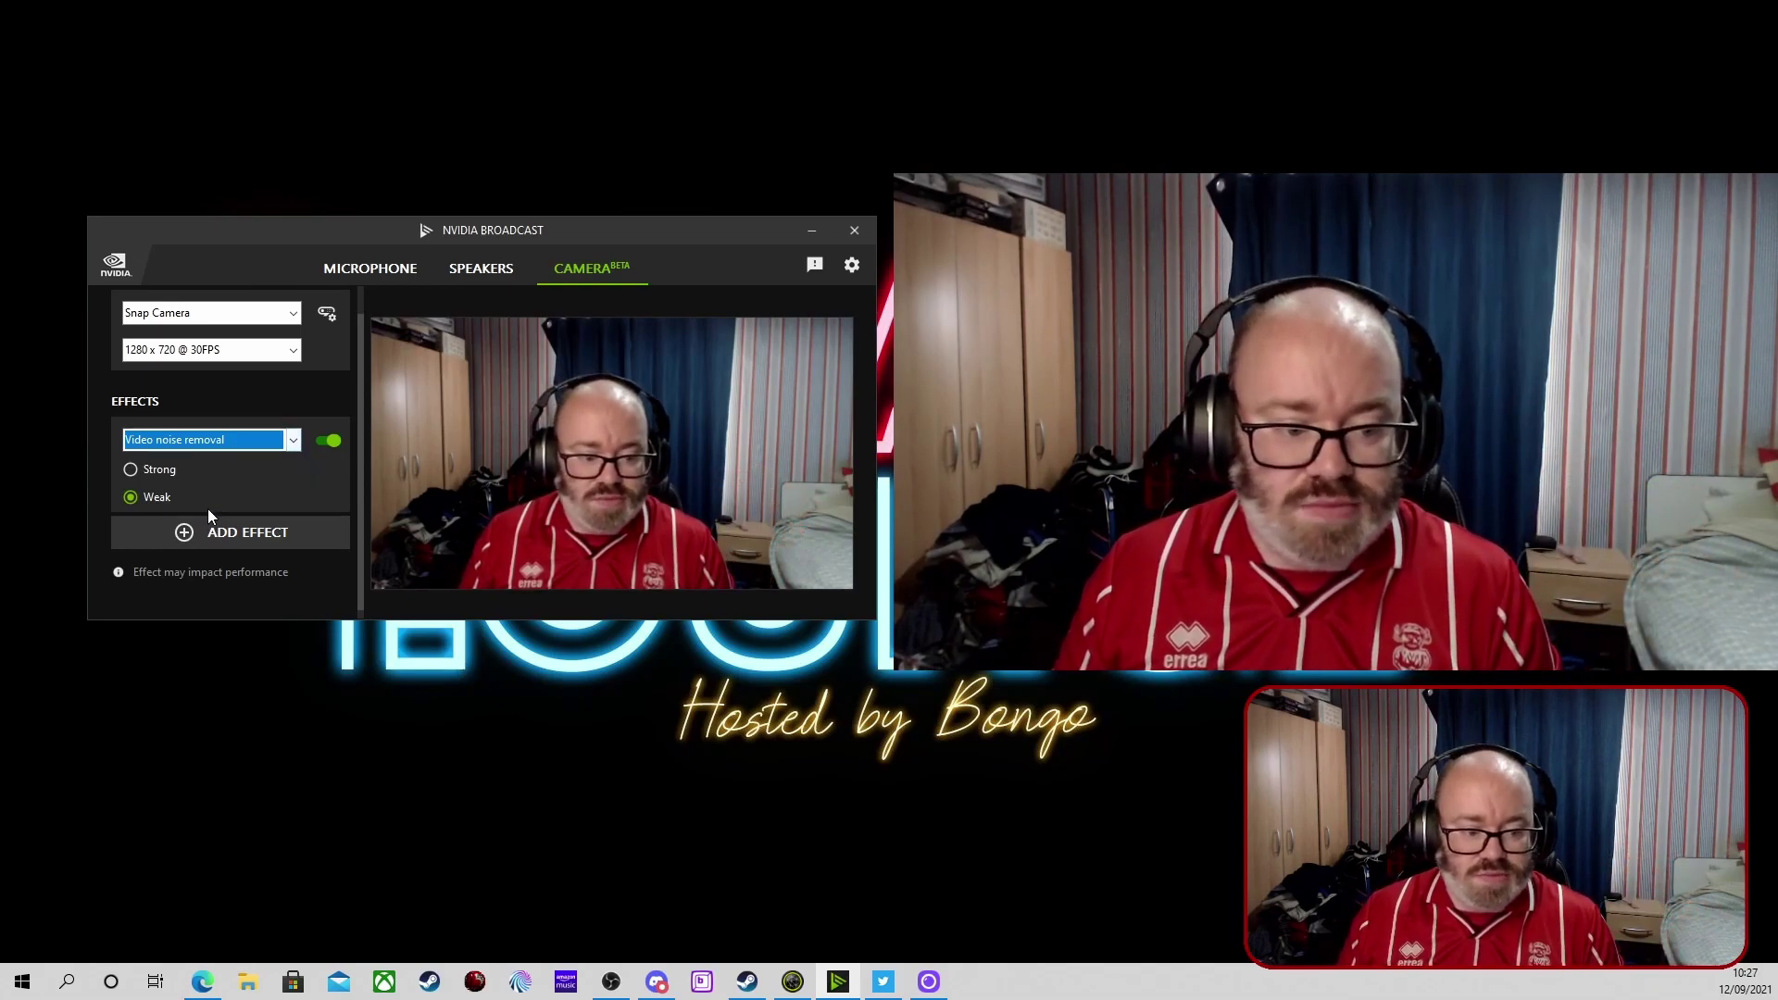
{"action": "left_click", "coordinate": [130, 470]}
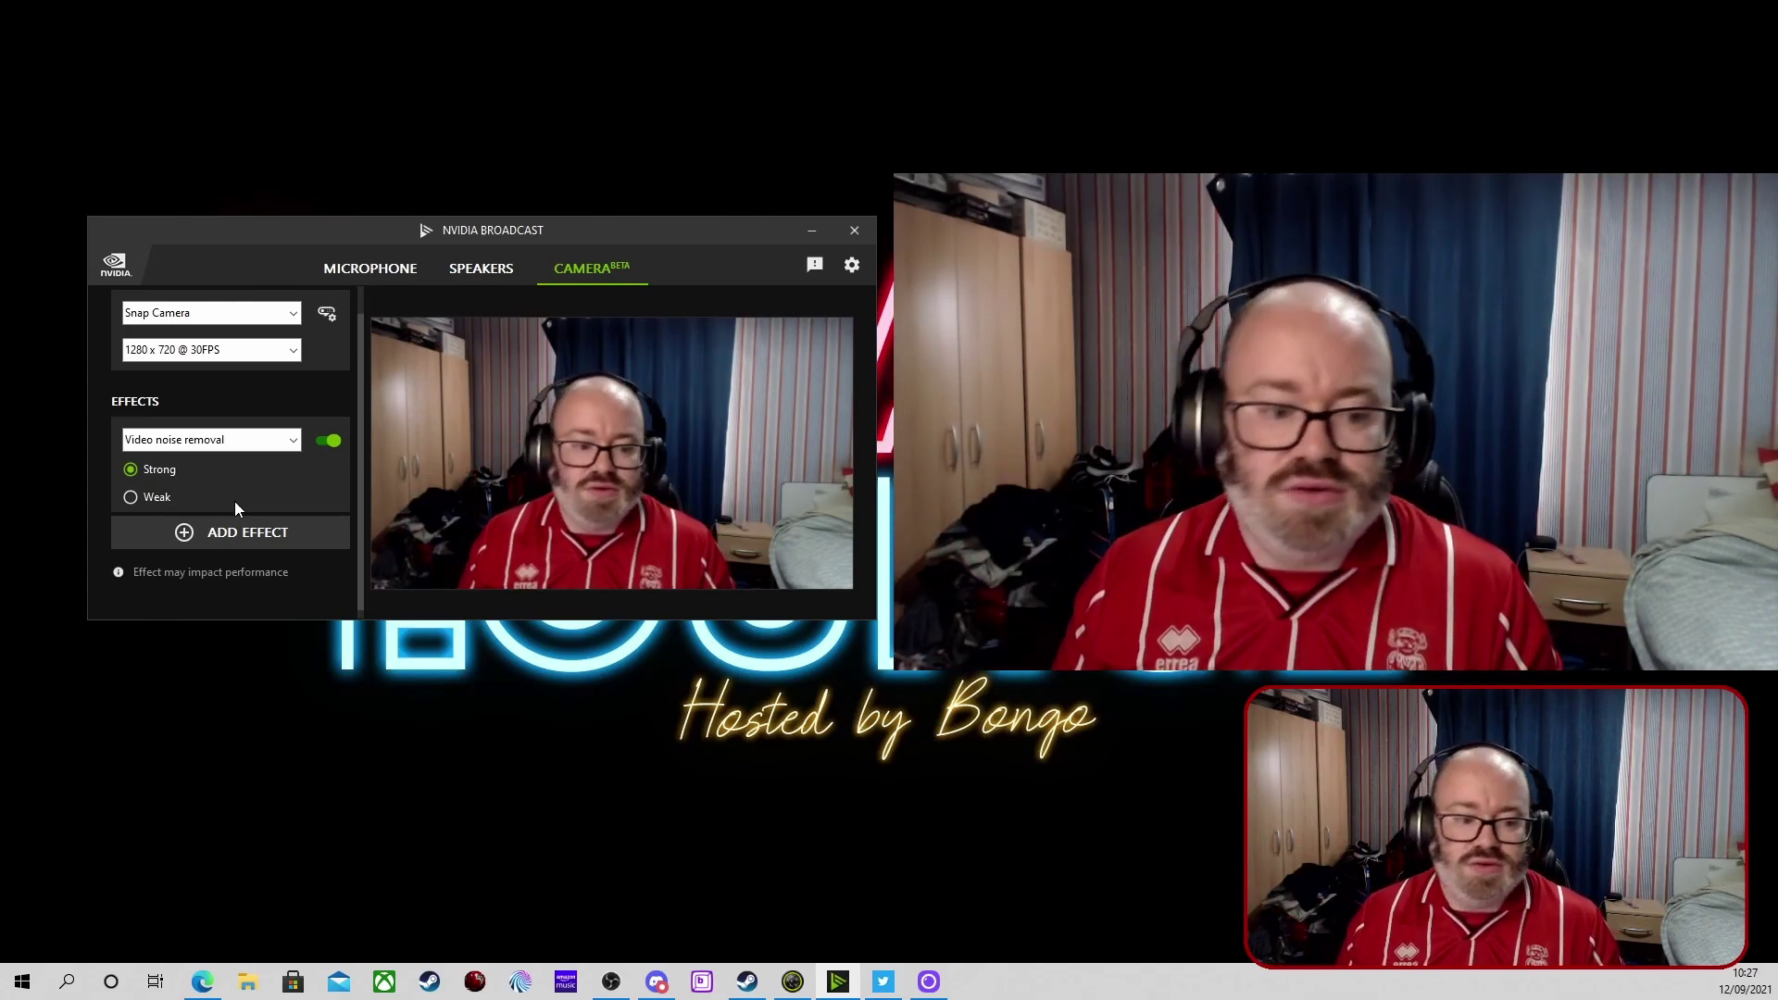
Step: Change the camera effect from Video noise removal to Background removal
{"action": "left_click", "coordinate": [294, 441]}
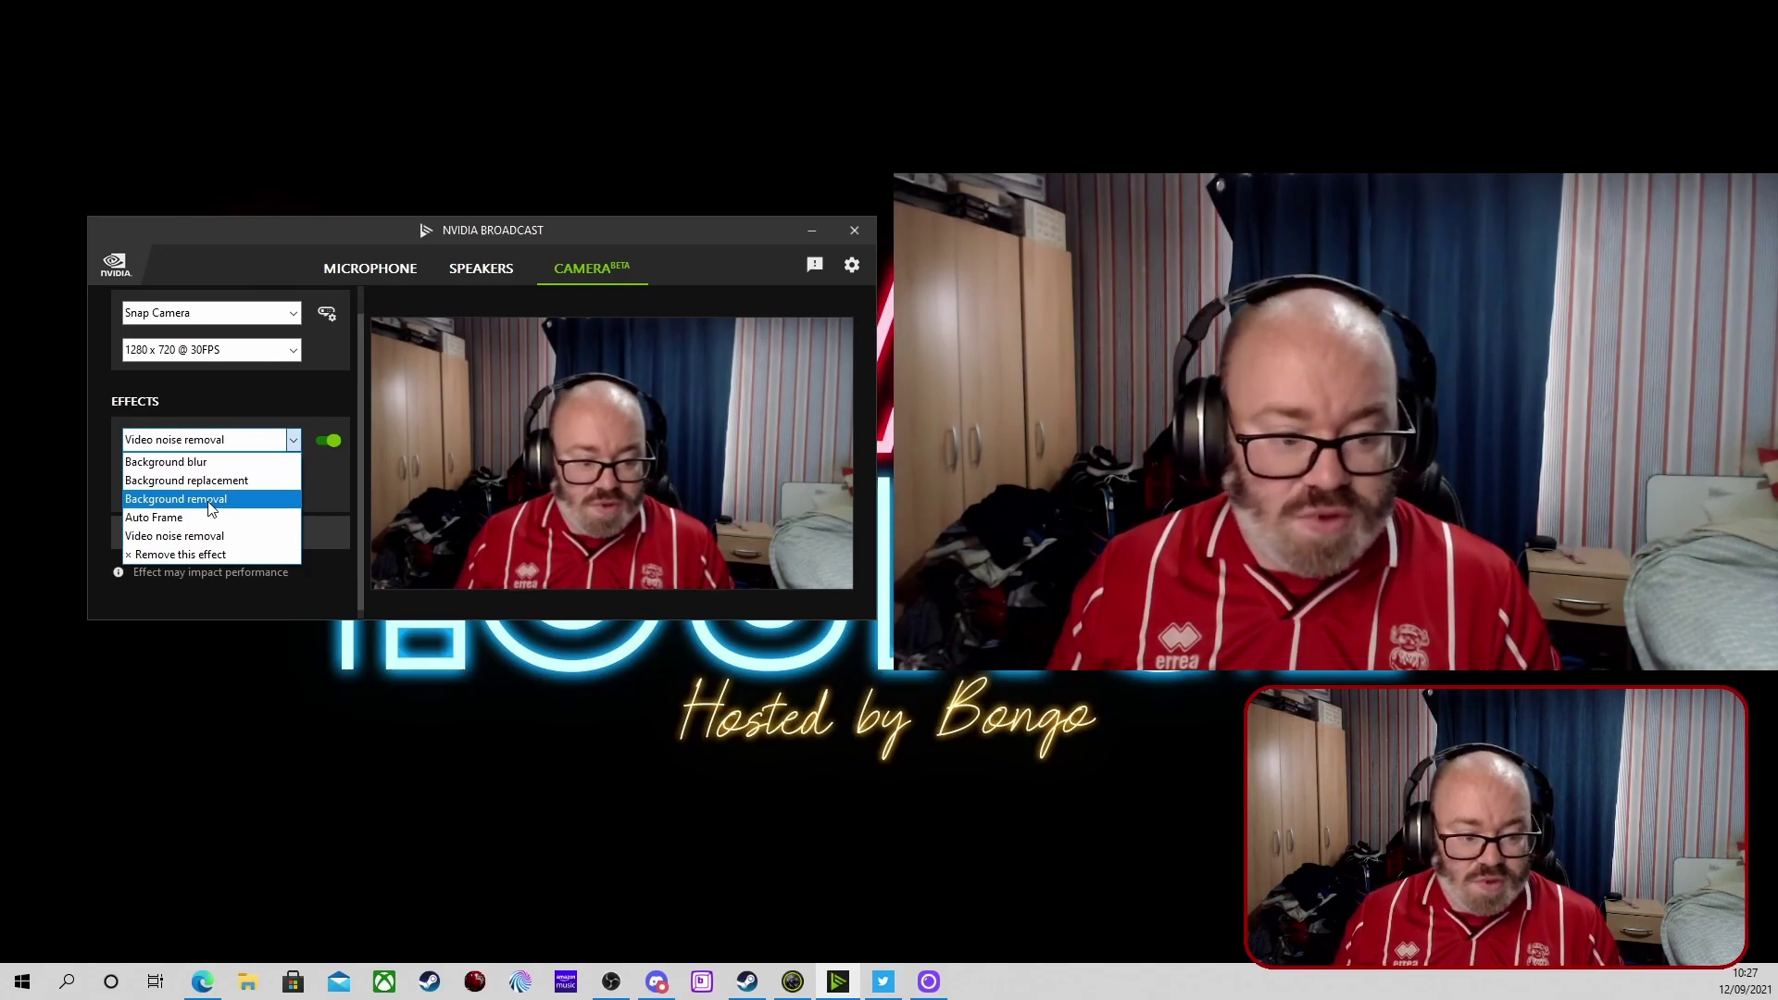
{"action": "left_click", "coordinate": [212, 500]}
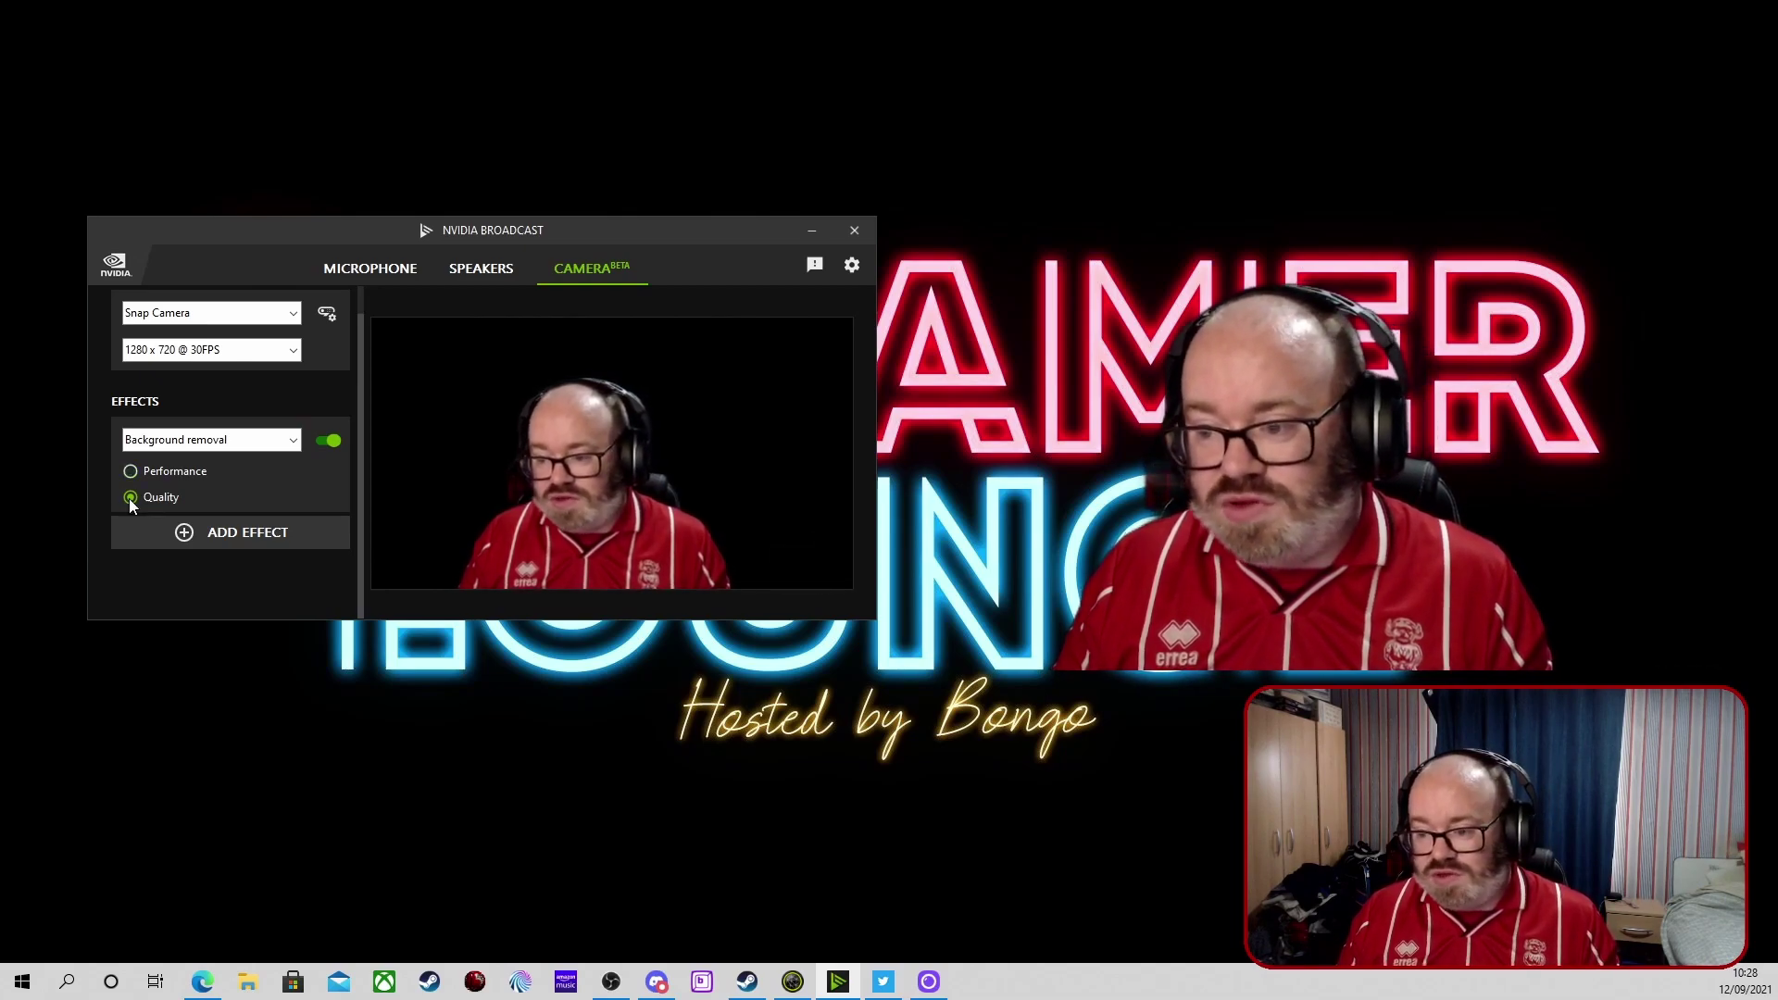
Step: Switch to Snap Camera, open the favorite lenses and apply the Carrot lens
{"action": "left_click", "coordinate": [794, 983]}
{"action": "right_click", "coordinate": [793, 984]}
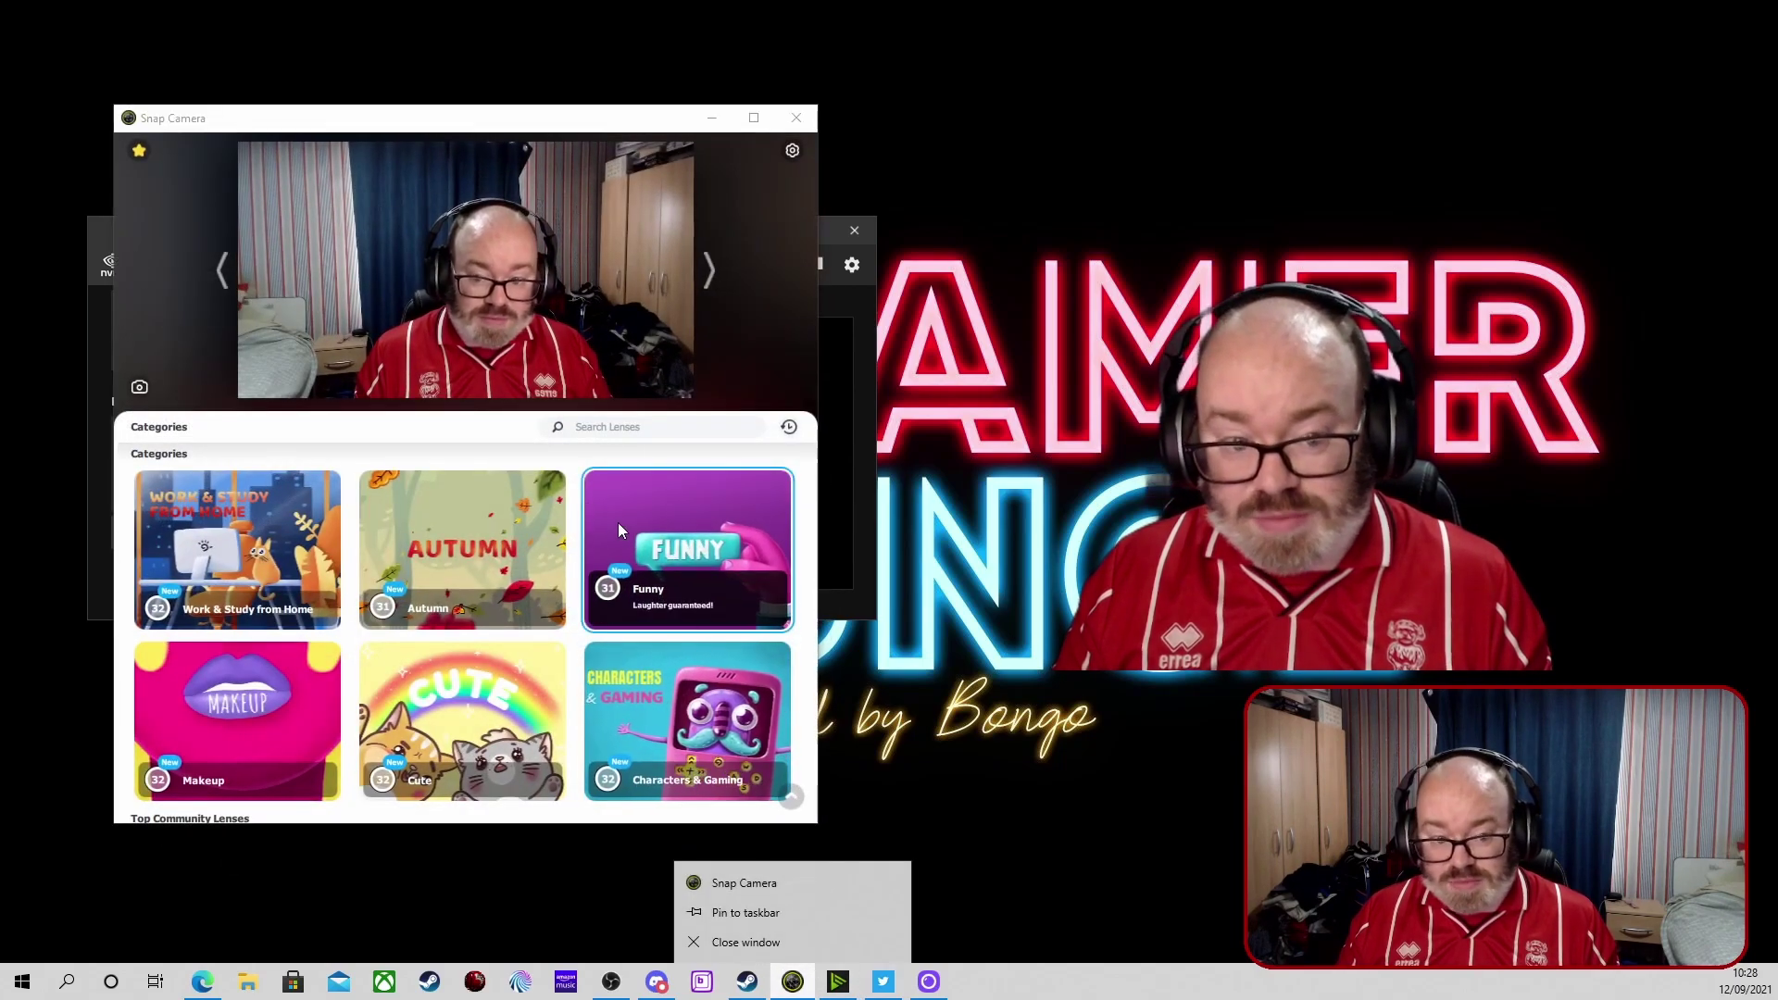
{"action": "left_click", "coordinate": [139, 151]}
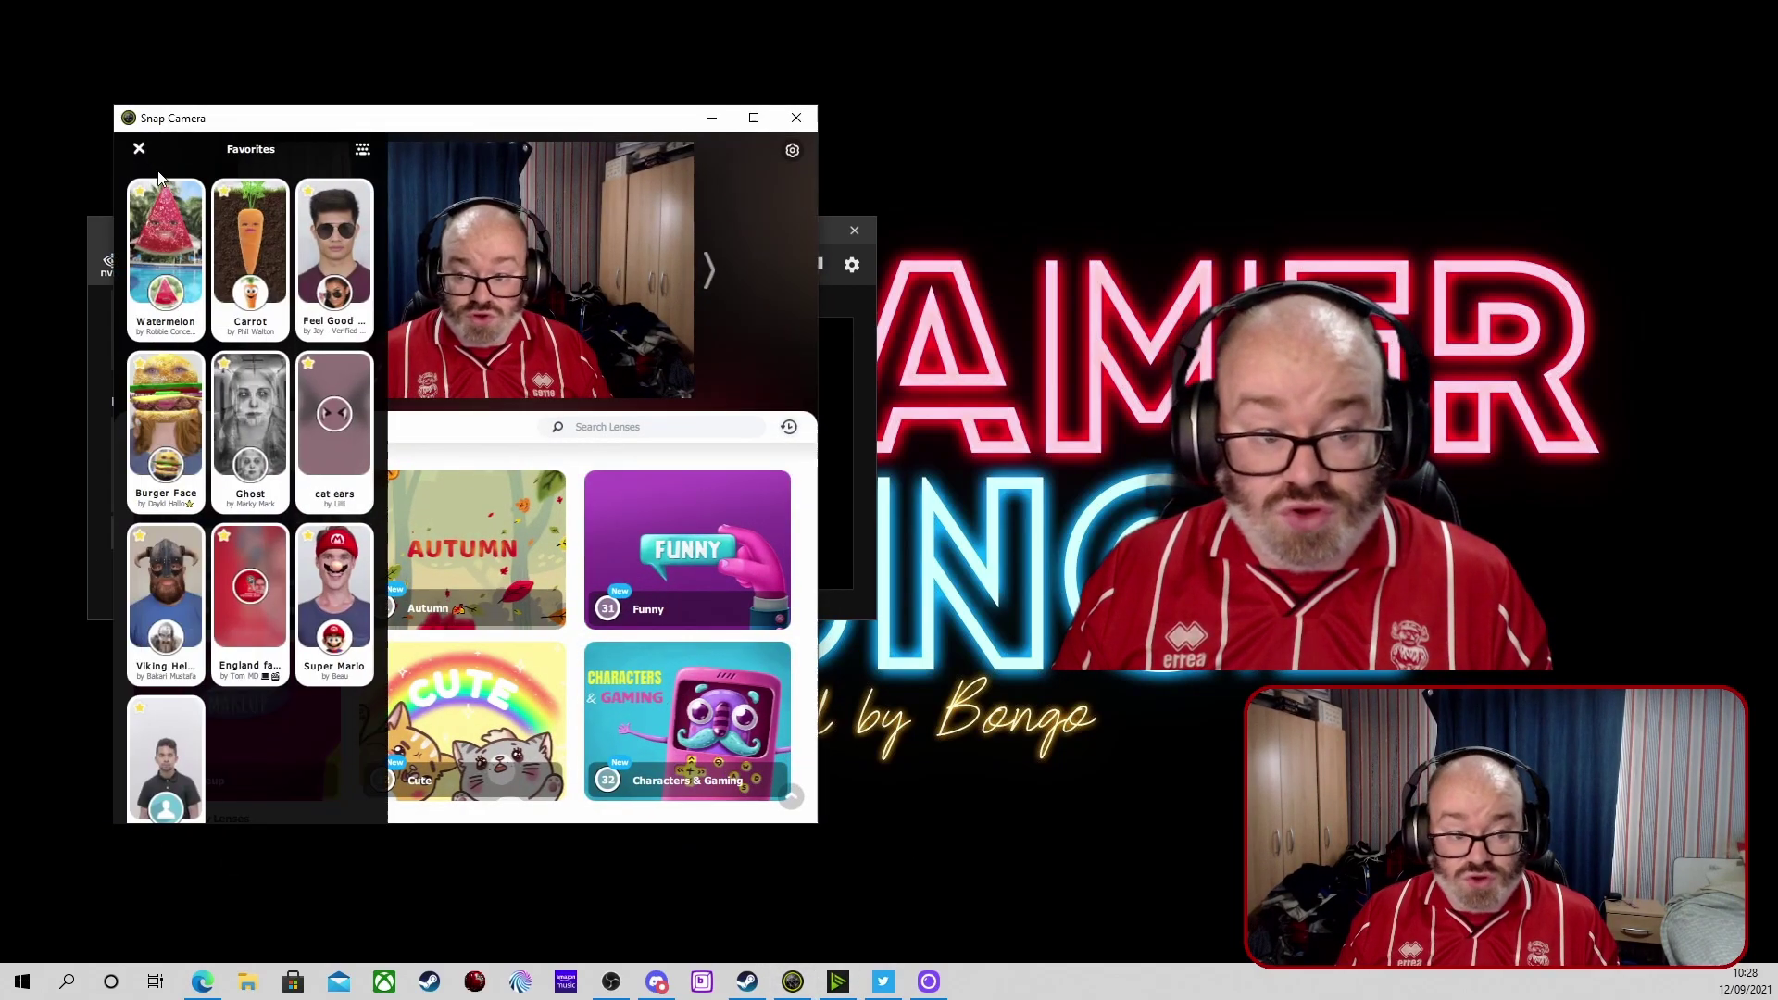
{"action": "left_click", "coordinate": [250, 293]}
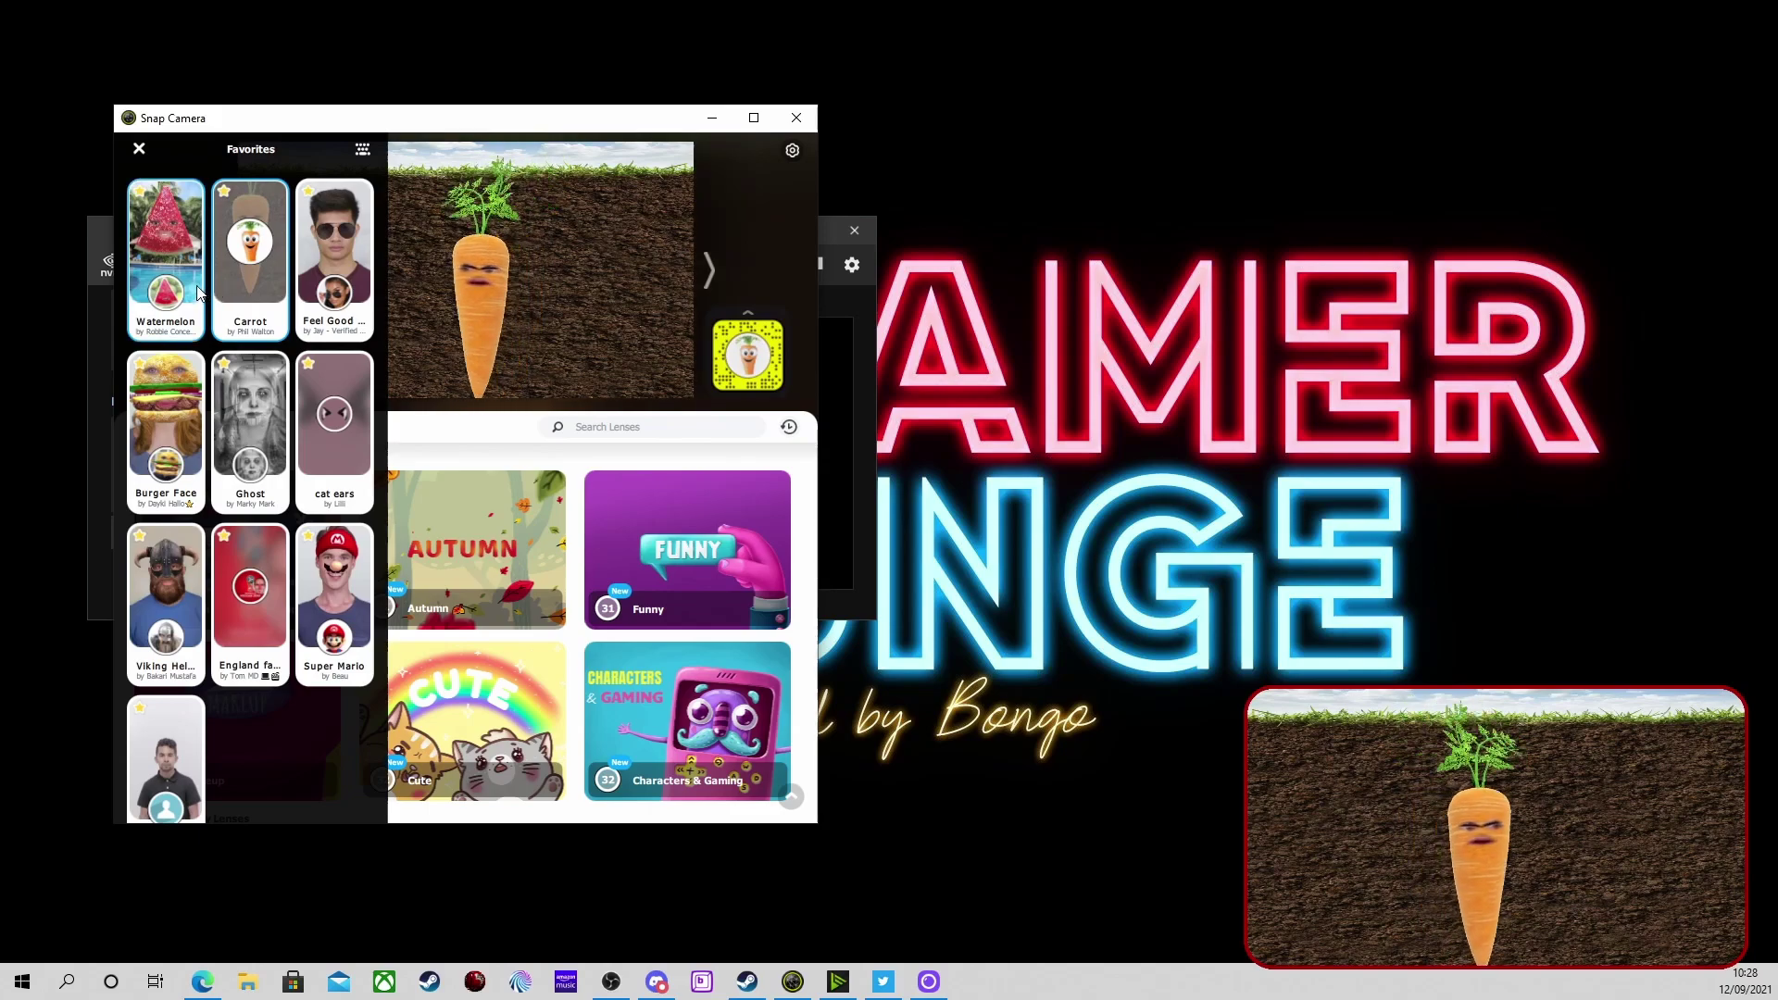
Step: Replace the Carrot lens with the Feel Good sunglasses lens, and remove the sunglasses again
{"action": "left_click", "coordinate": [278, 296]}
{"action": "left_click", "coordinate": [338, 300]}
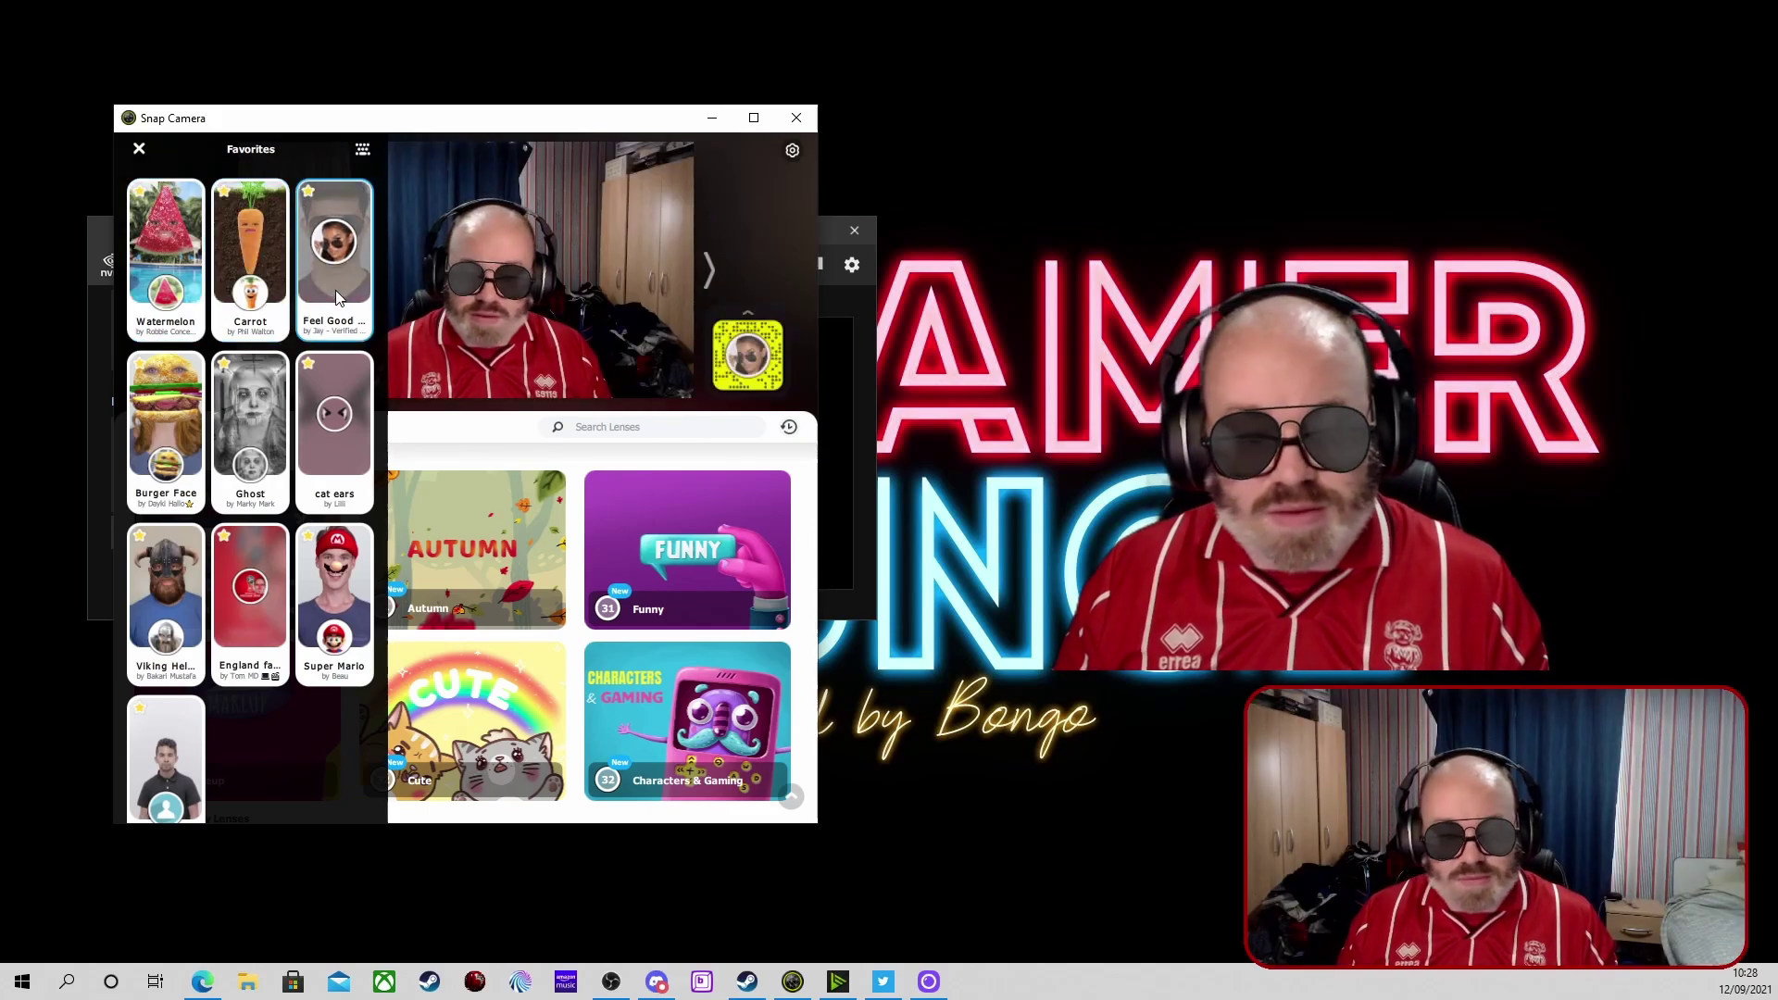
{"action": "left_click", "coordinate": [336, 296]}
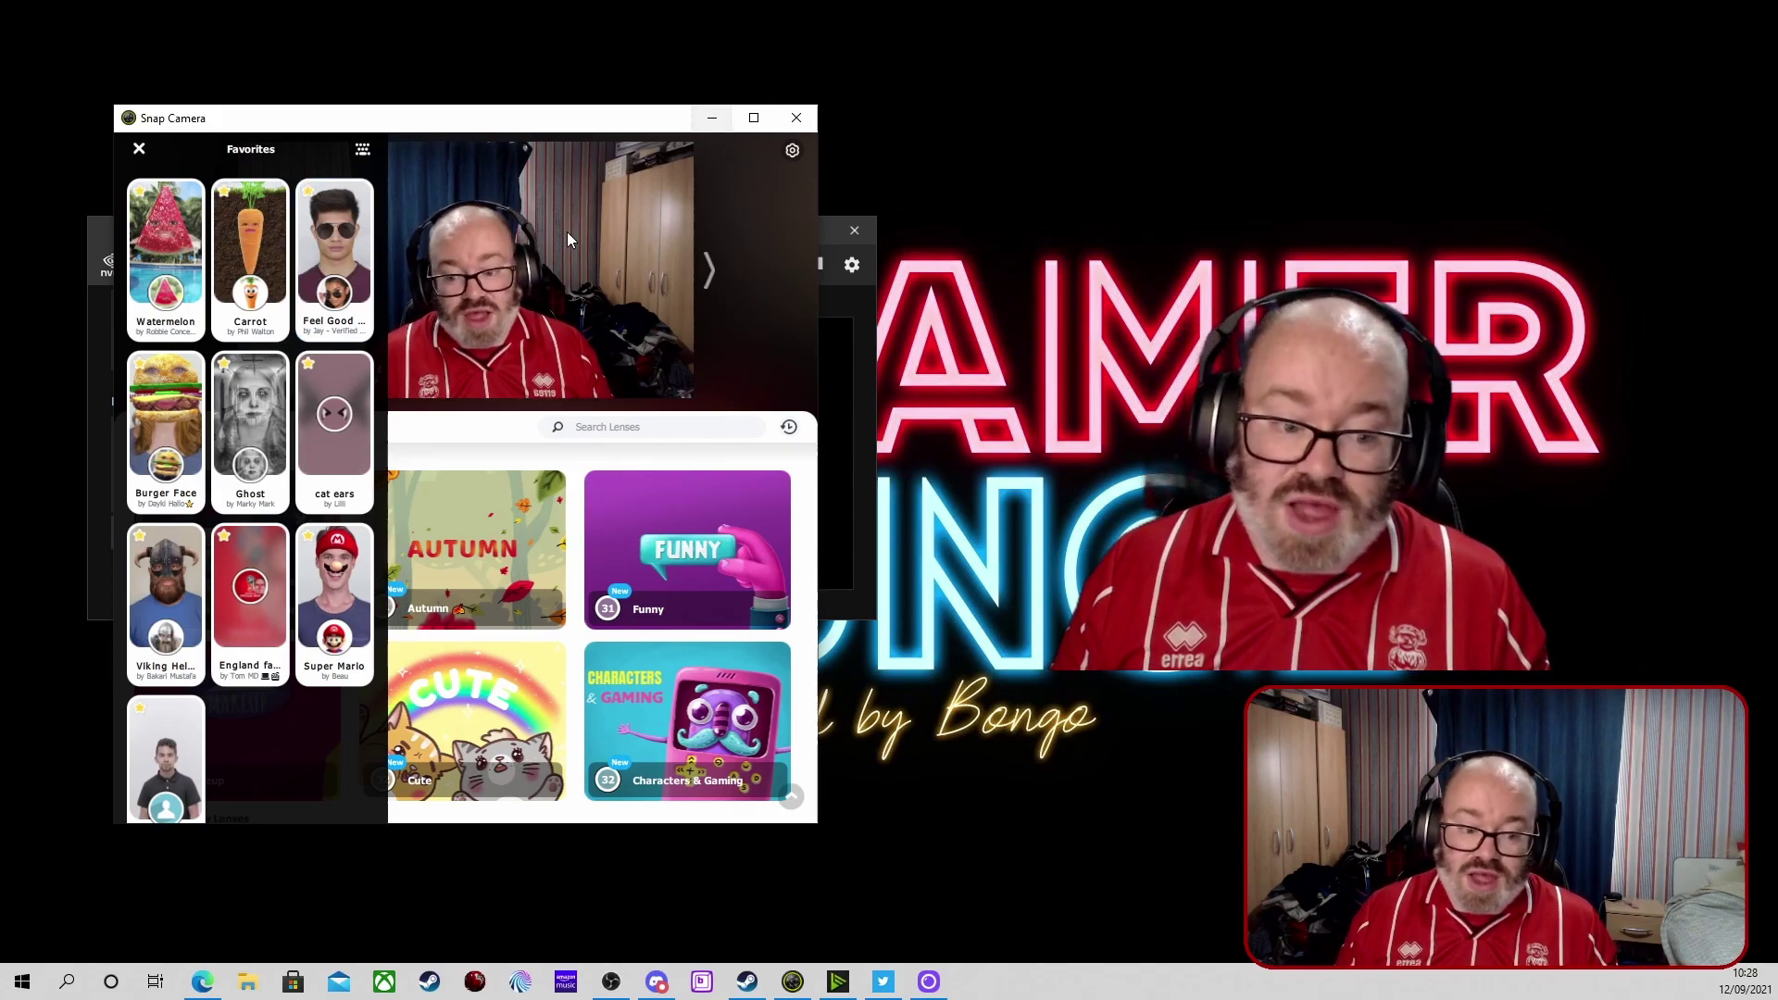
Step: Try the Super Mario lens on the camera, remove it and minimize Snap Camera to return to NVIDIA Broadcast
{"action": "left_click", "coordinate": [336, 645]}
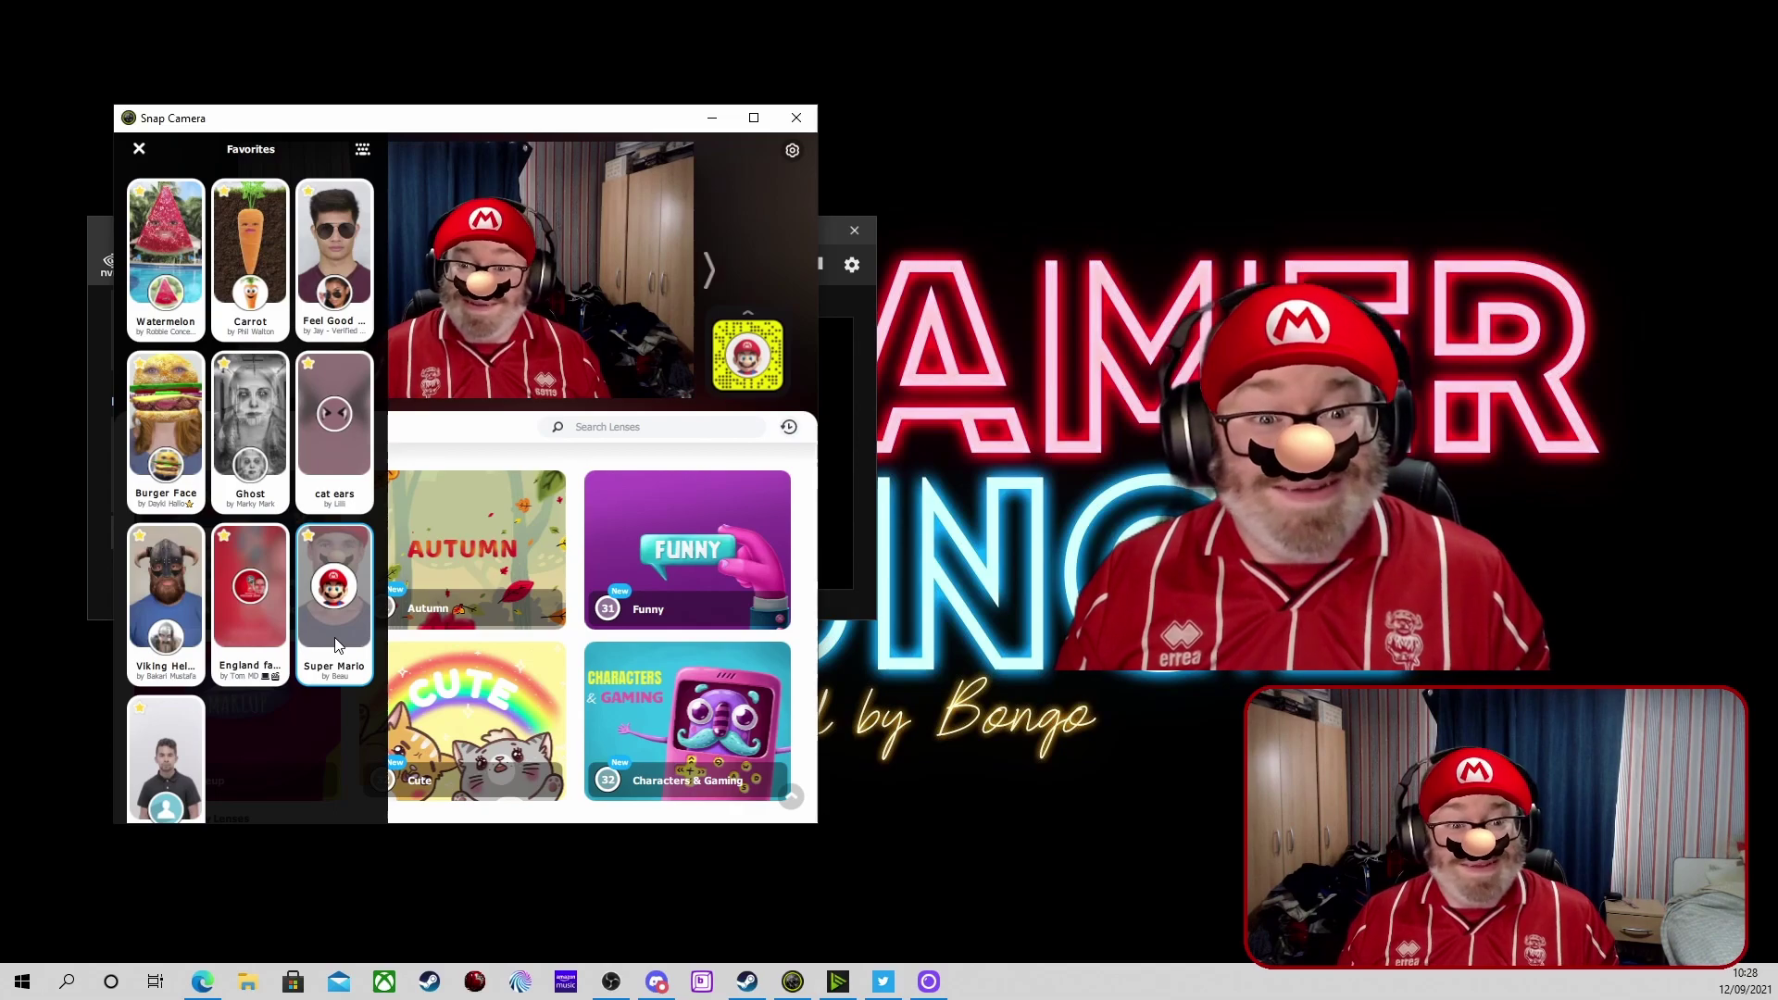
{"action": "left_click", "coordinate": [334, 625]}
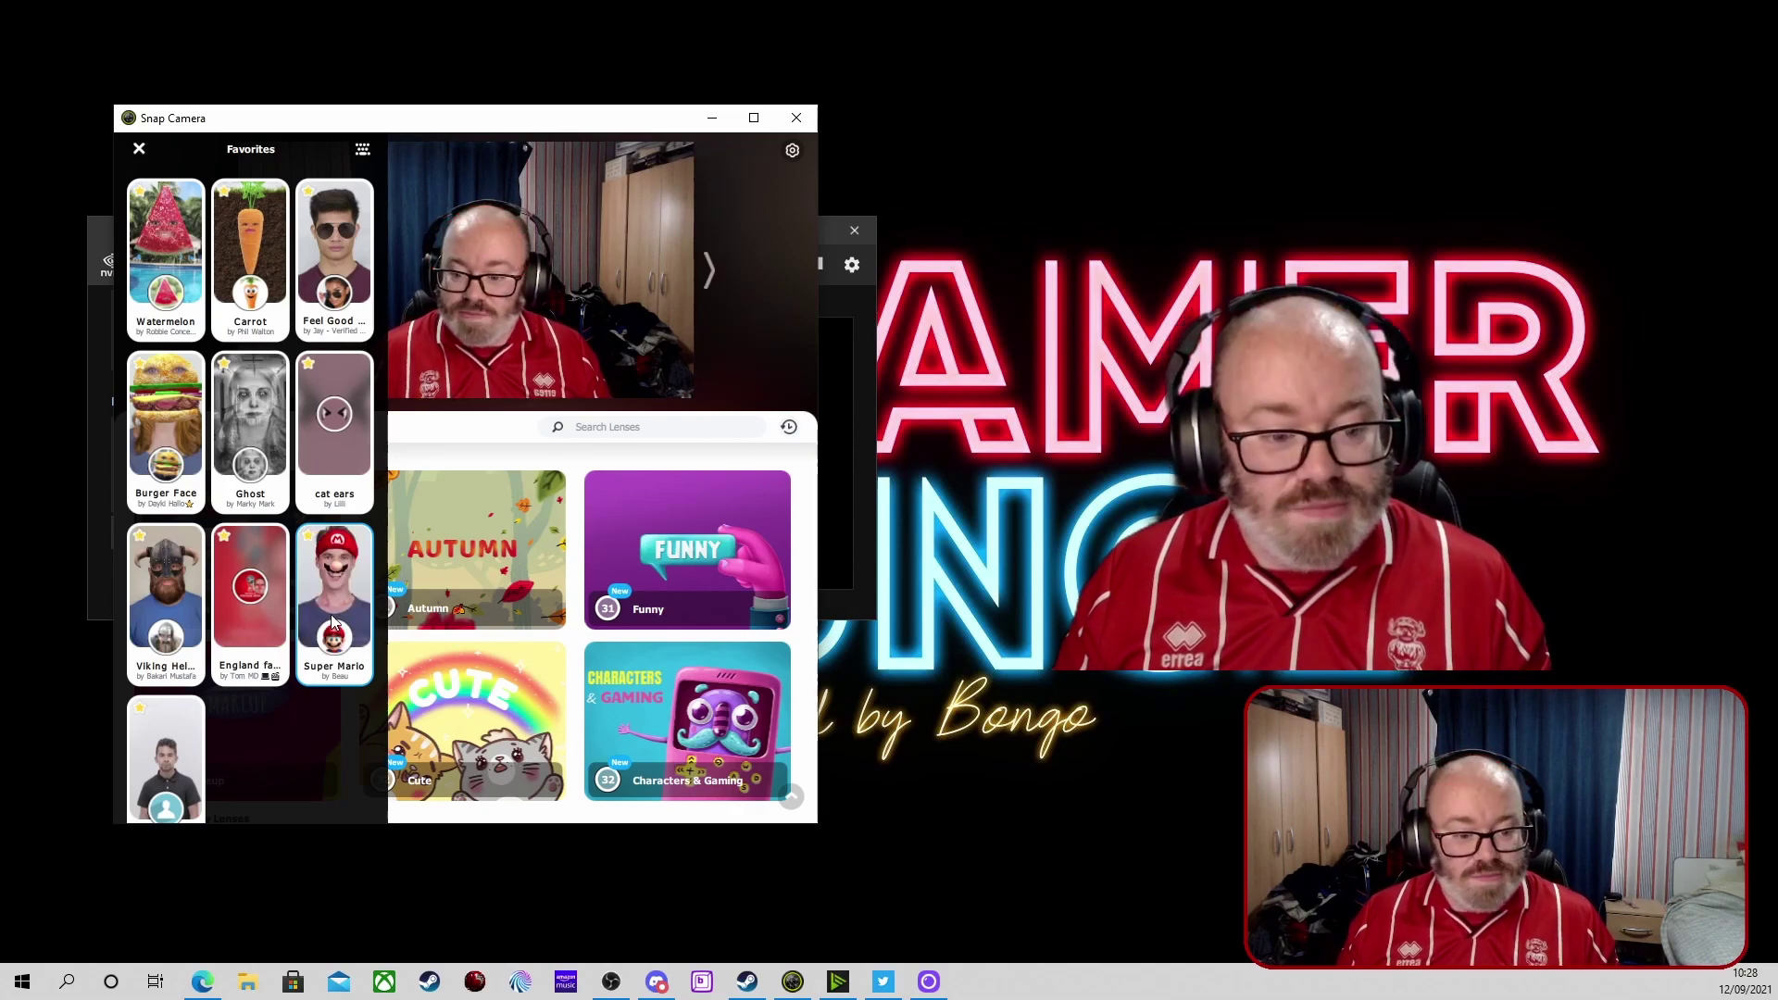
{"action": "left_click", "coordinate": [711, 118]}
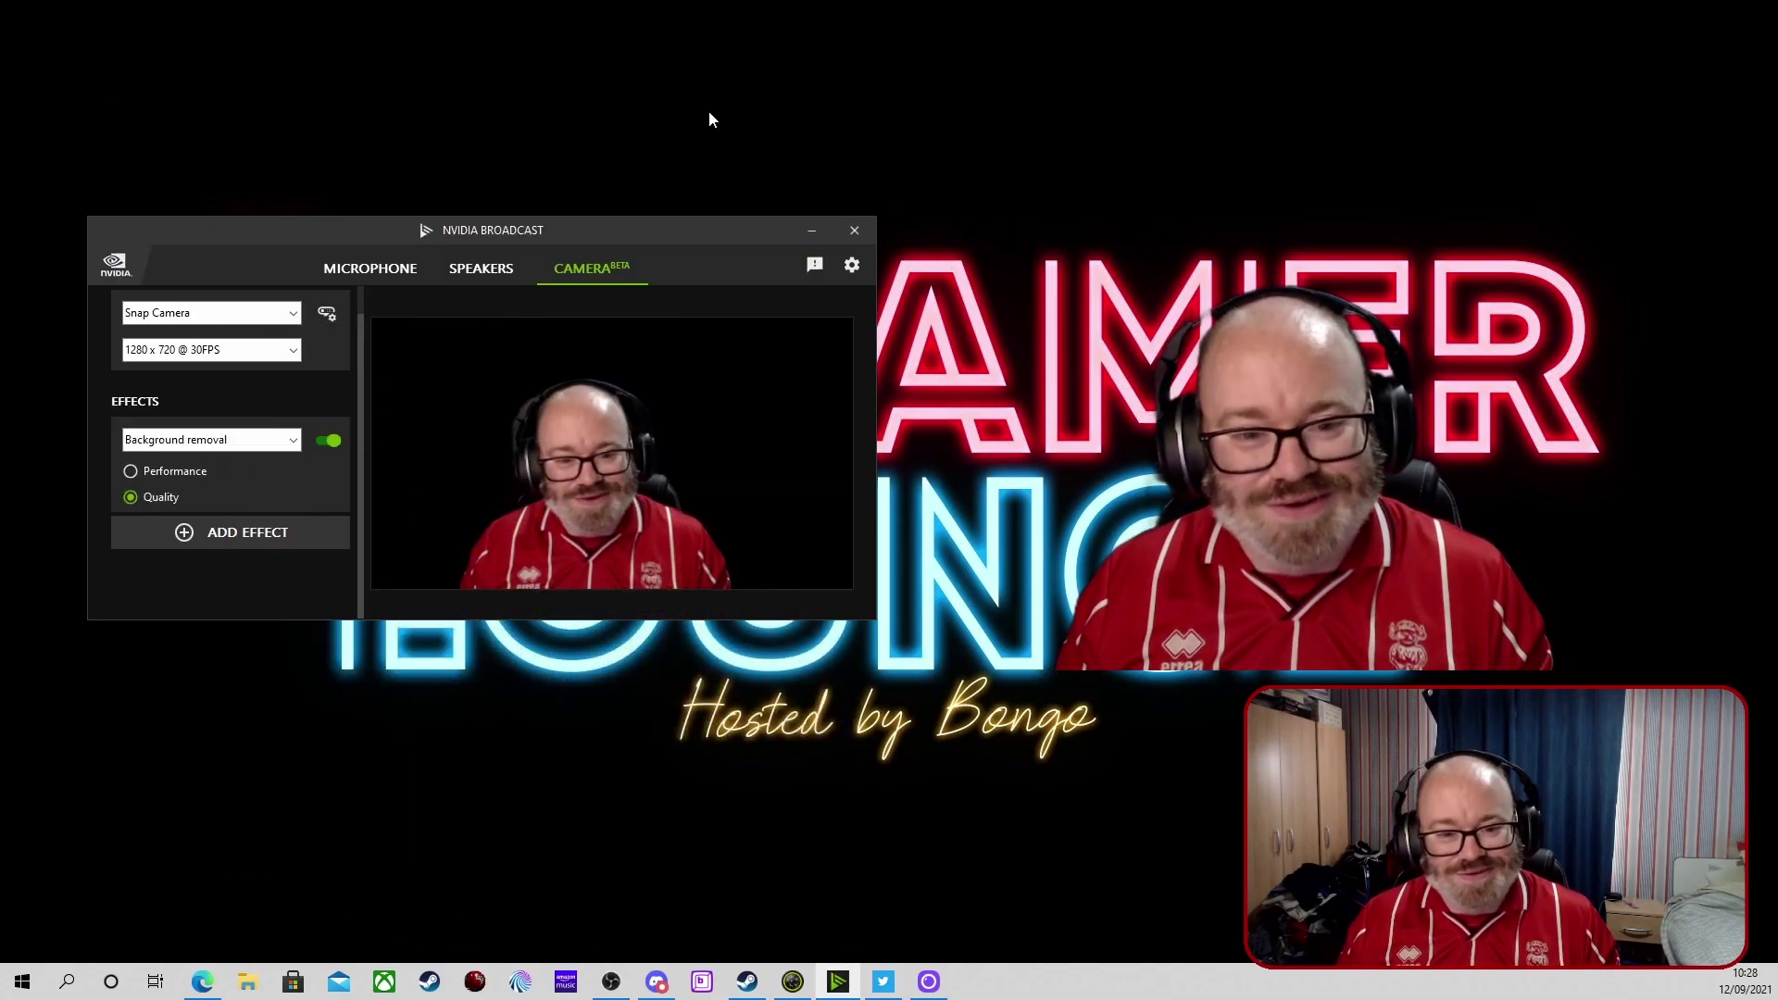